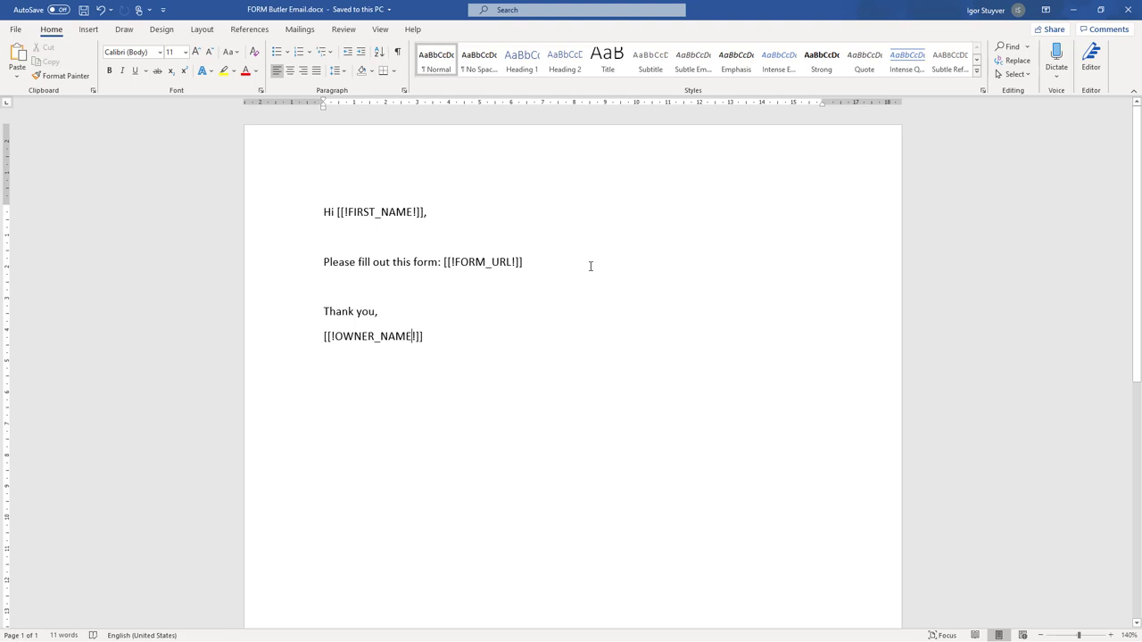
# Step: Examine the FIRST_NAME, FORM_URL and OWNER_NAME merge fields in the Word email template and the Actionable EMAIL_DOCCONFIG pack on the PDF Butler Academy page
pyautogui.moveTo(524, 262); pyautogui.dragTo(446, 264)
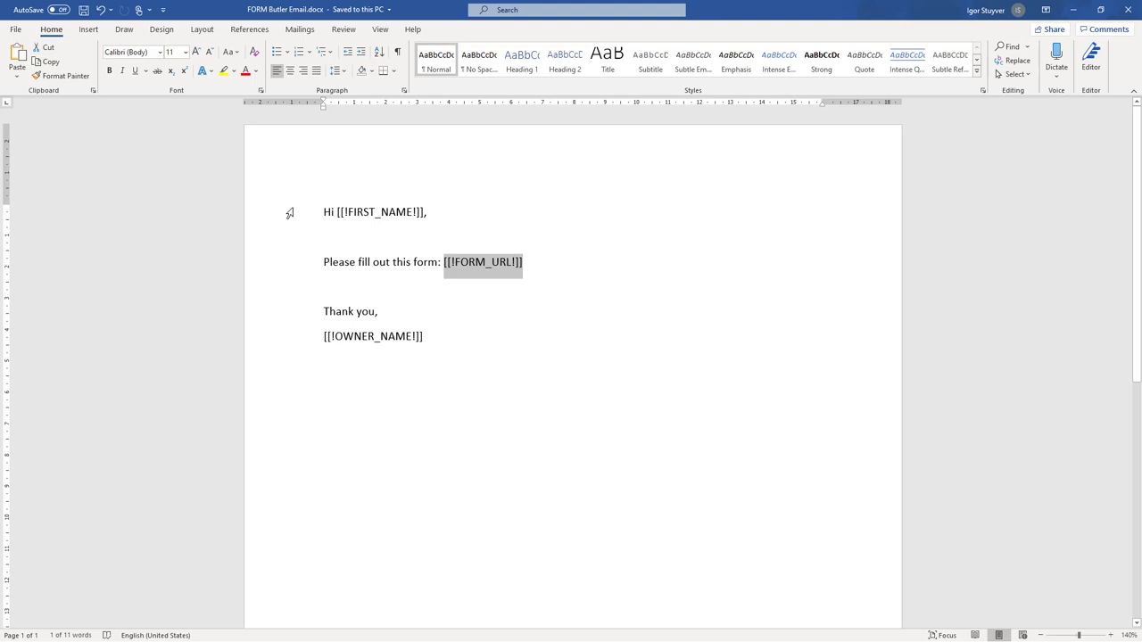
pyautogui.press('Right')
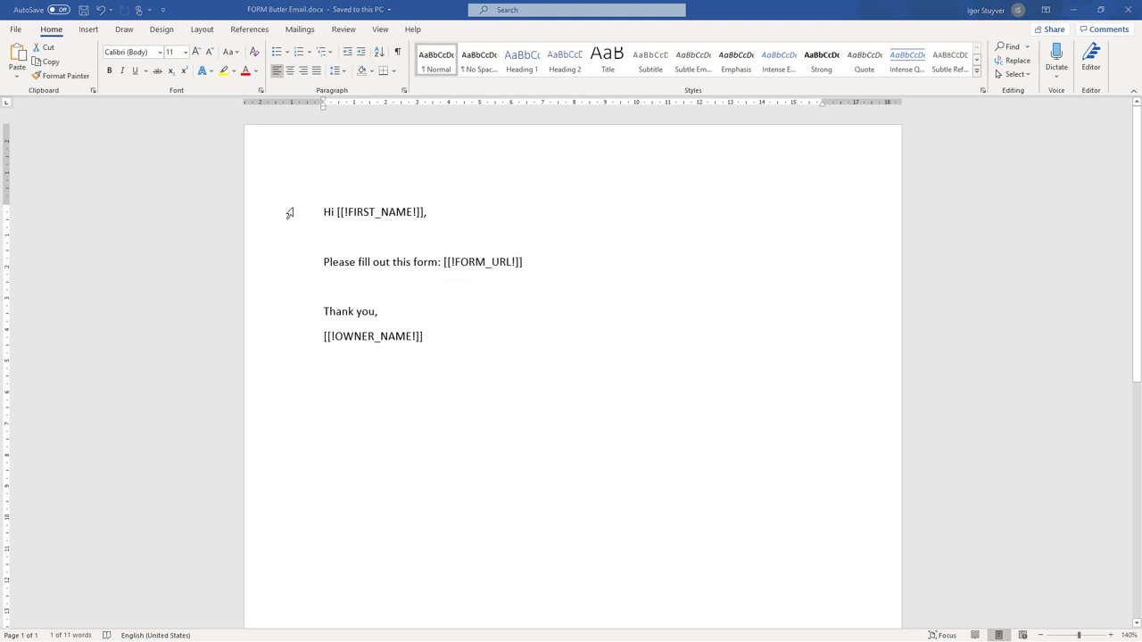
pyautogui.hotkey('alt', 'Tab')
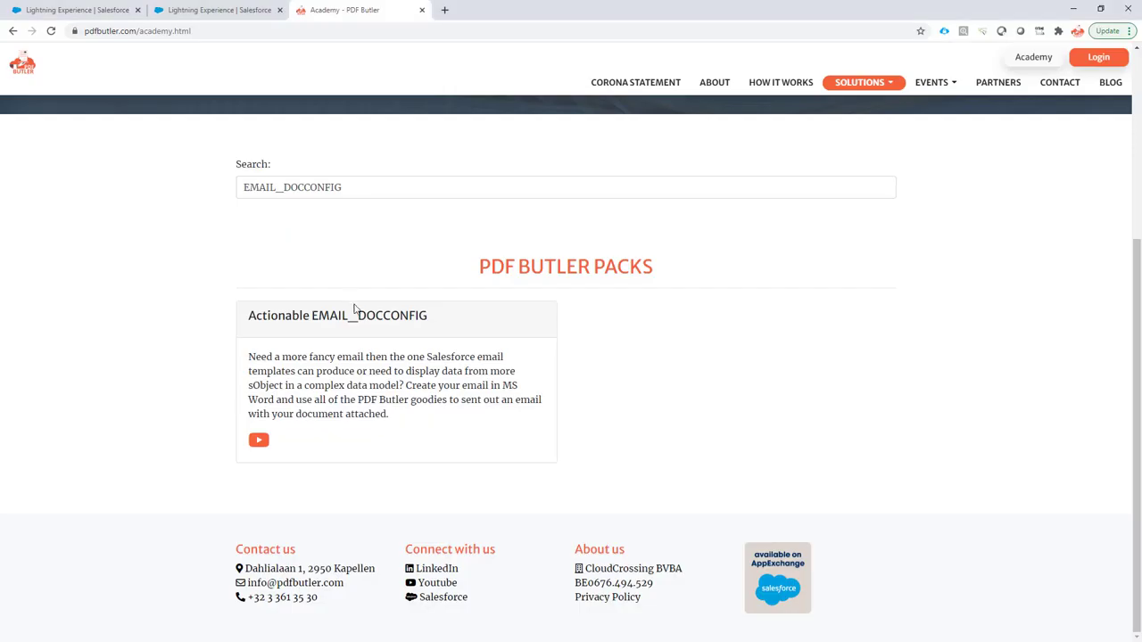
pyautogui.doubleClick(289, 314)
pyautogui.moveTo(289, 310); pyautogui.dragTo(388, 316)
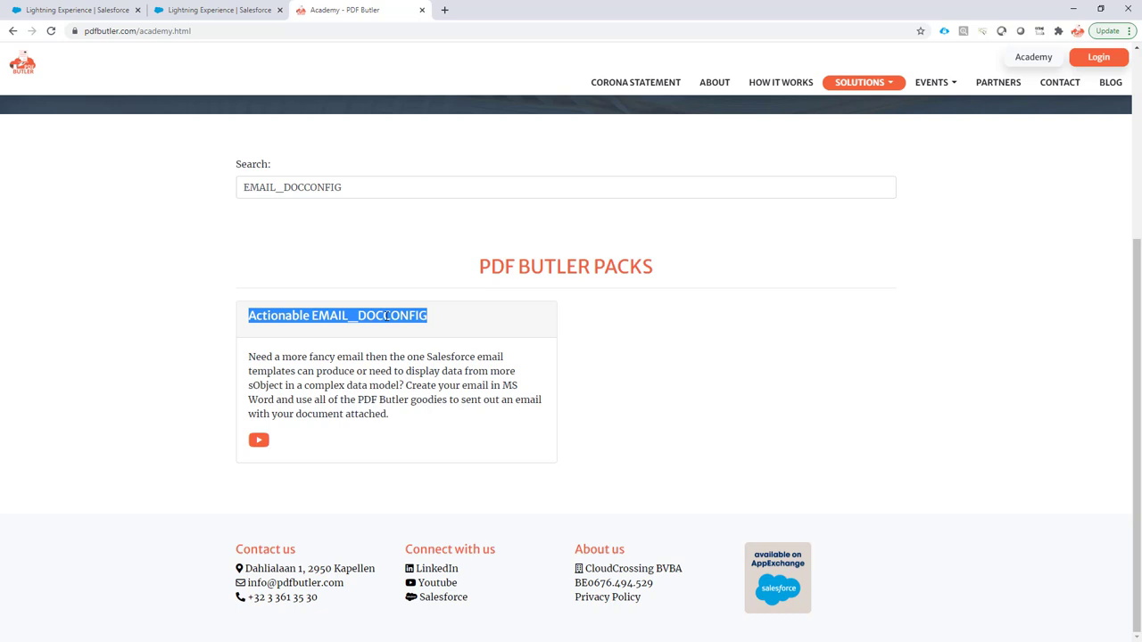
pyautogui.hotkey('alt', 'Tab')
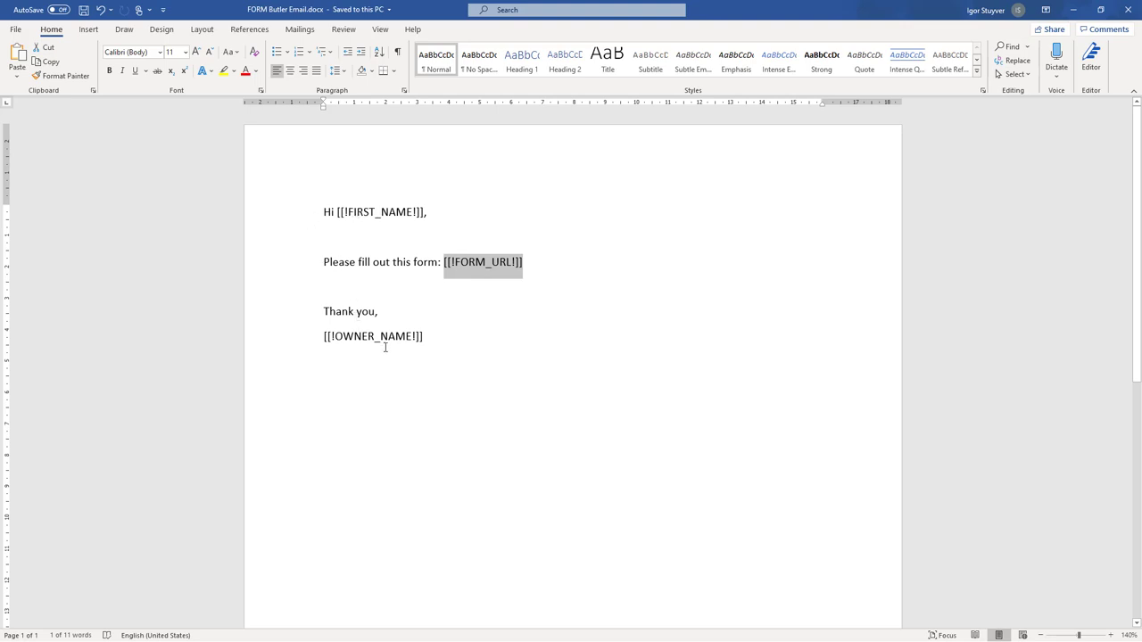
pyautogui.doubleClick(361, 214)
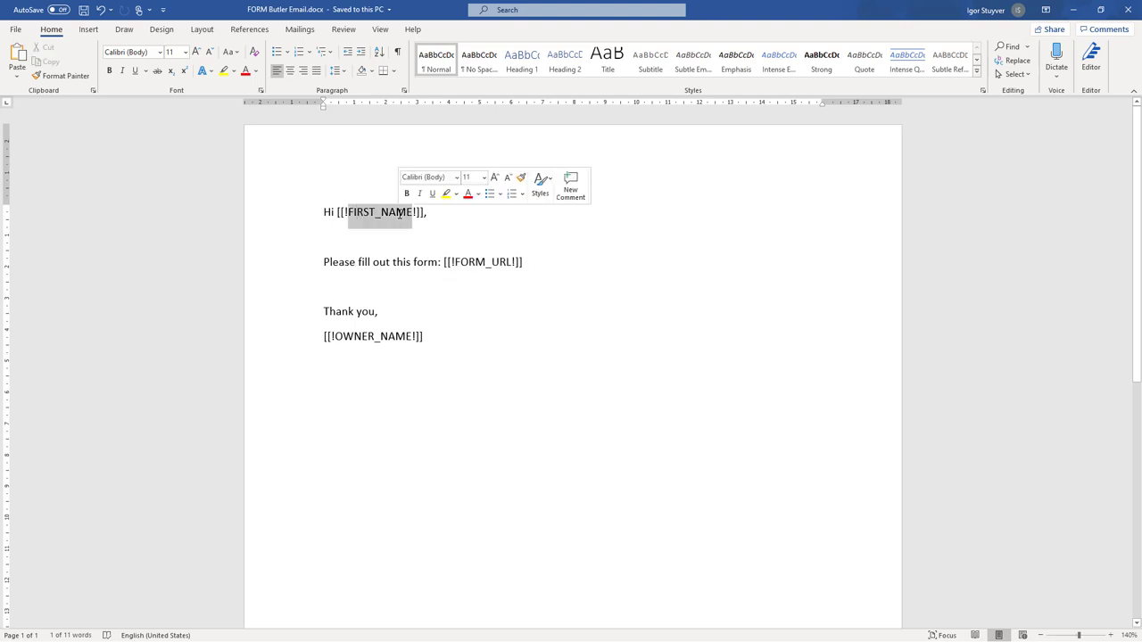
pyautogui.doubleClick(355, 337)
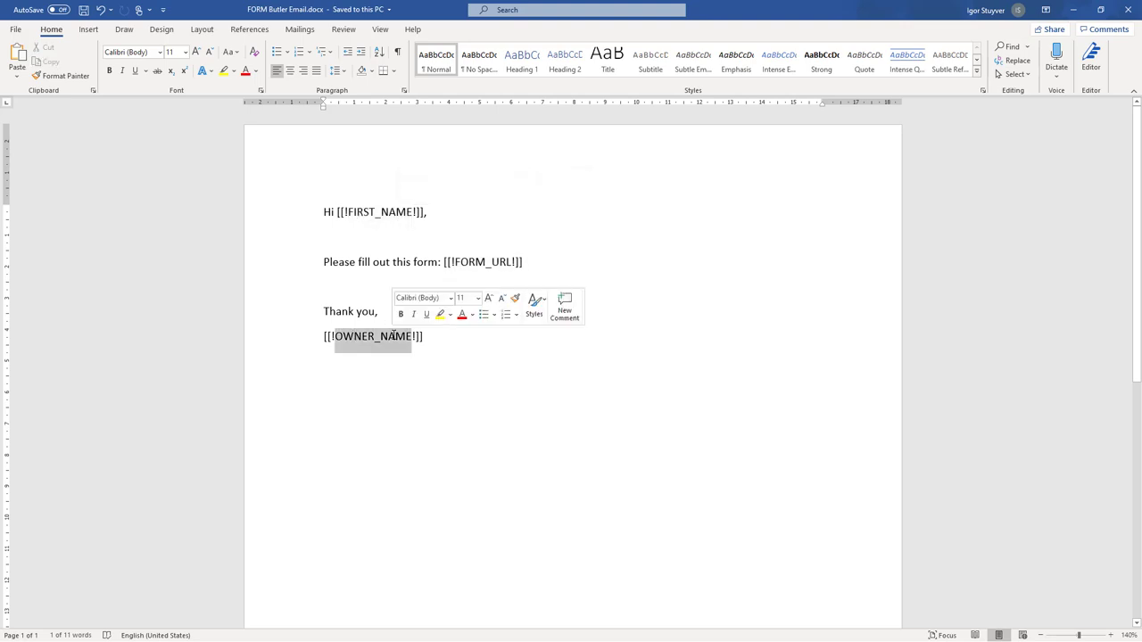
pyautogui.click(488, 262)
pyautogui.moveTo(488, 264); pyautogui.dragTo(512, 264)
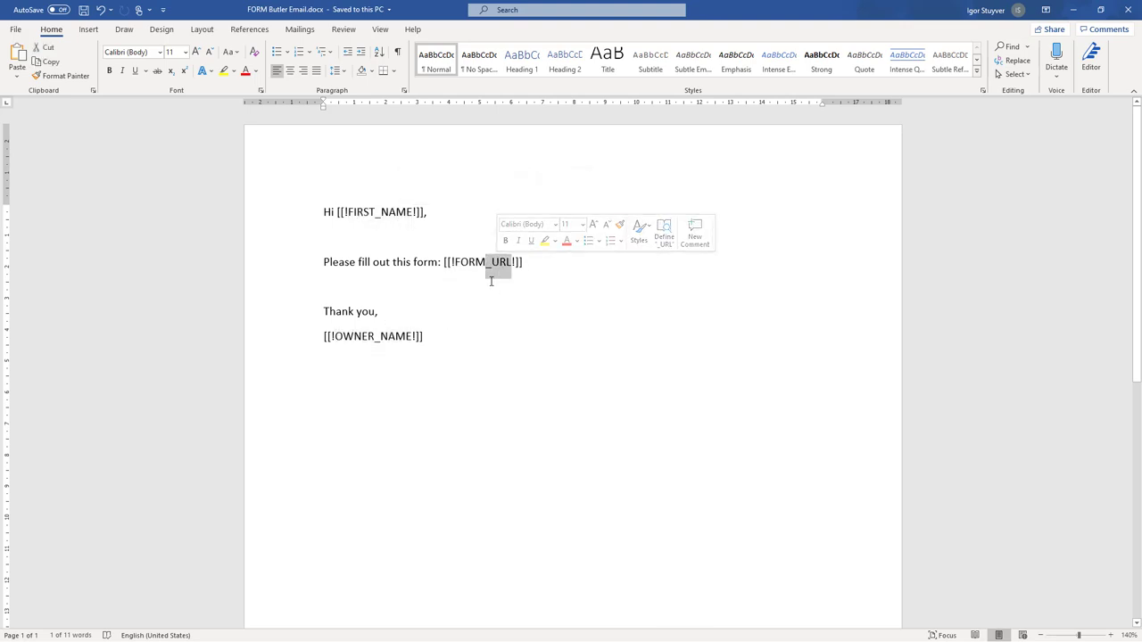
pyautogui.click(294, 216)
pyautogui.keyDown('ctrl'); pyautogui.click(276, 336); pyautogui.keyUp('ctrl')
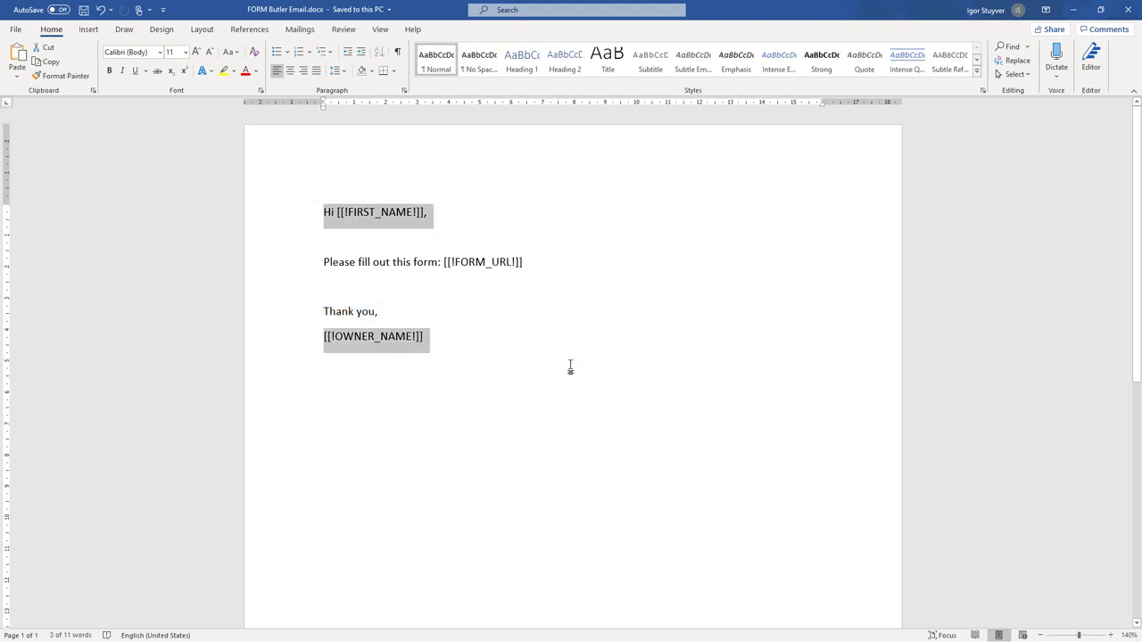
# Step: Switch to Salesforce in the browser and open the field selection of the FORM Butler - Opportunity data source in SOQL Builder
pyautogui.hotkey('alt', 'Tab')
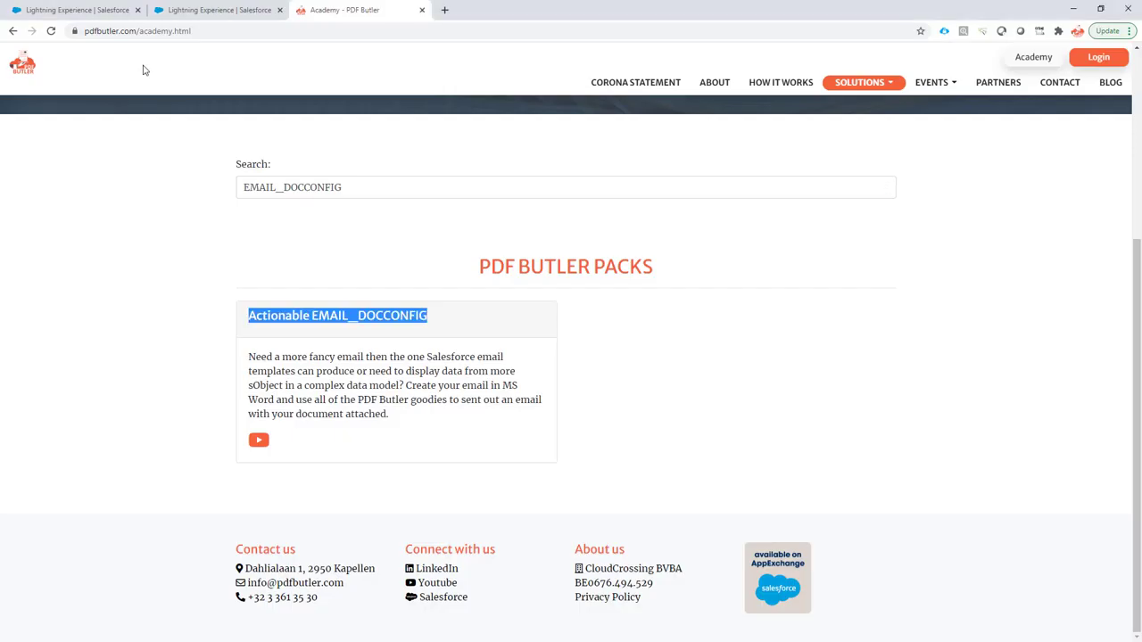
pyautogui.click(230, 14)
pyautogui.click(228, 85)
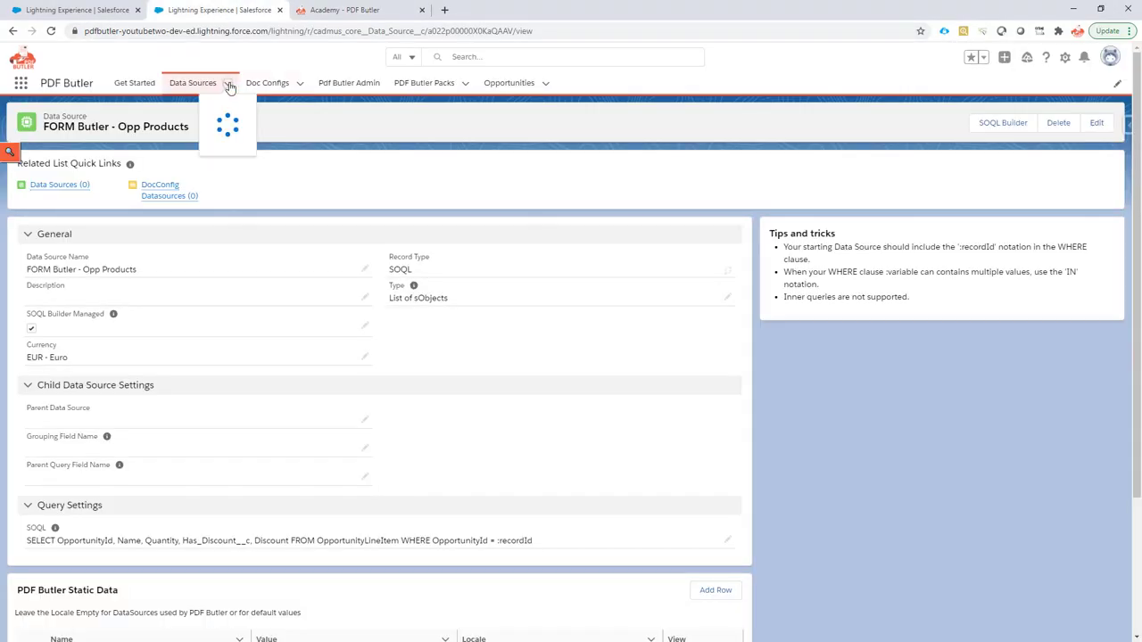
pyautogui.click(196, 193)
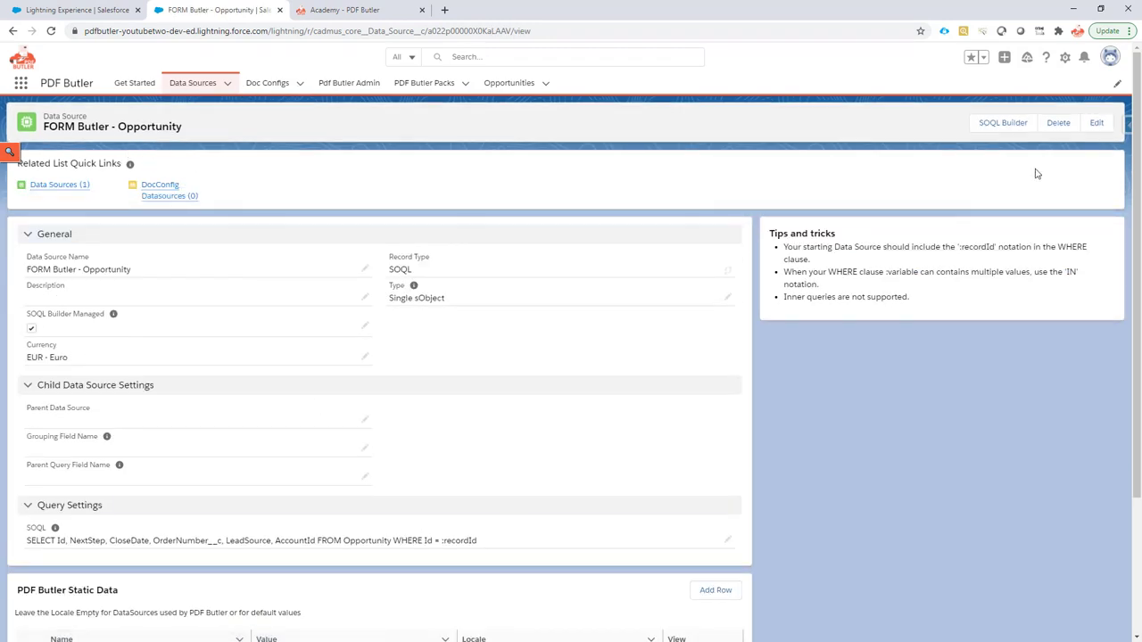
pyautogui.click(1000, 126)
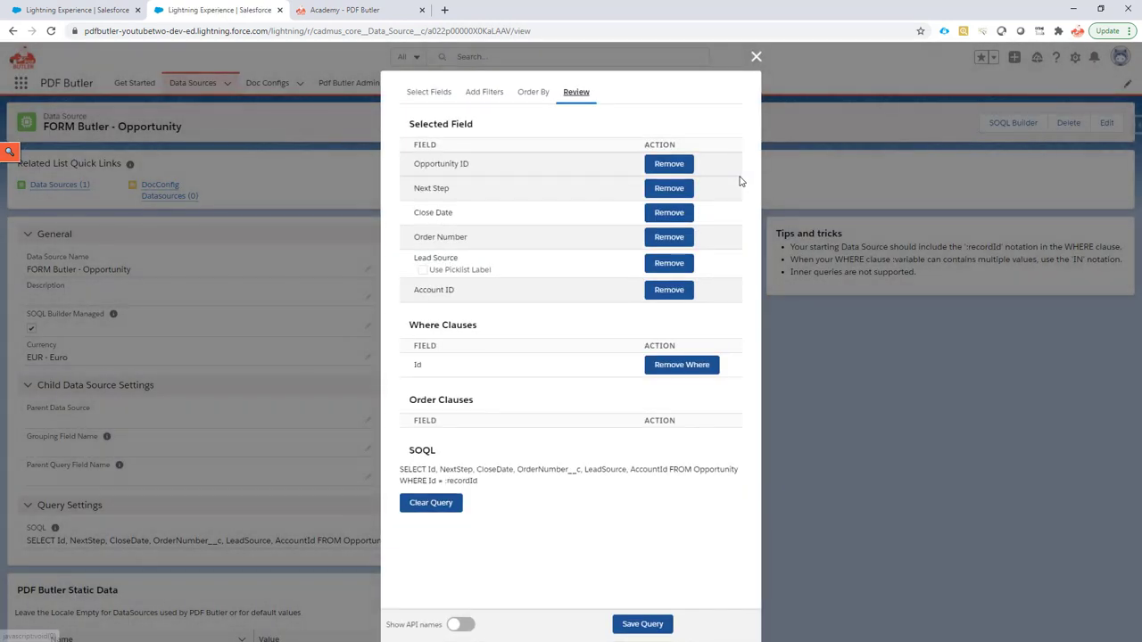
pyautogui.click(422, 94)
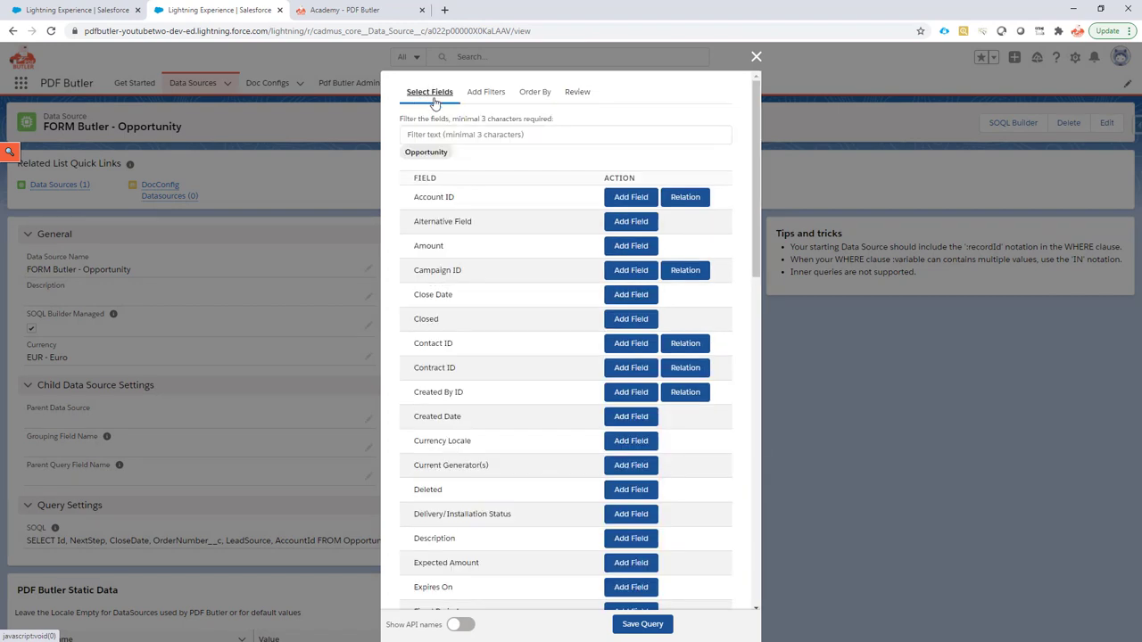
pyautogui.click(463, 134)
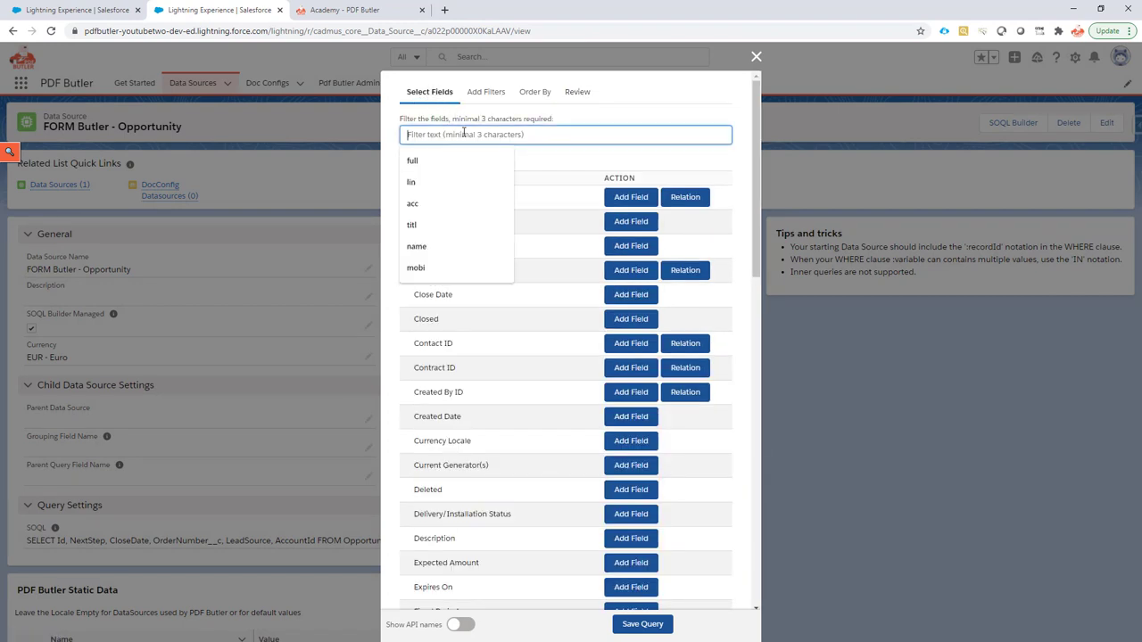
pyautogui.write('pri')
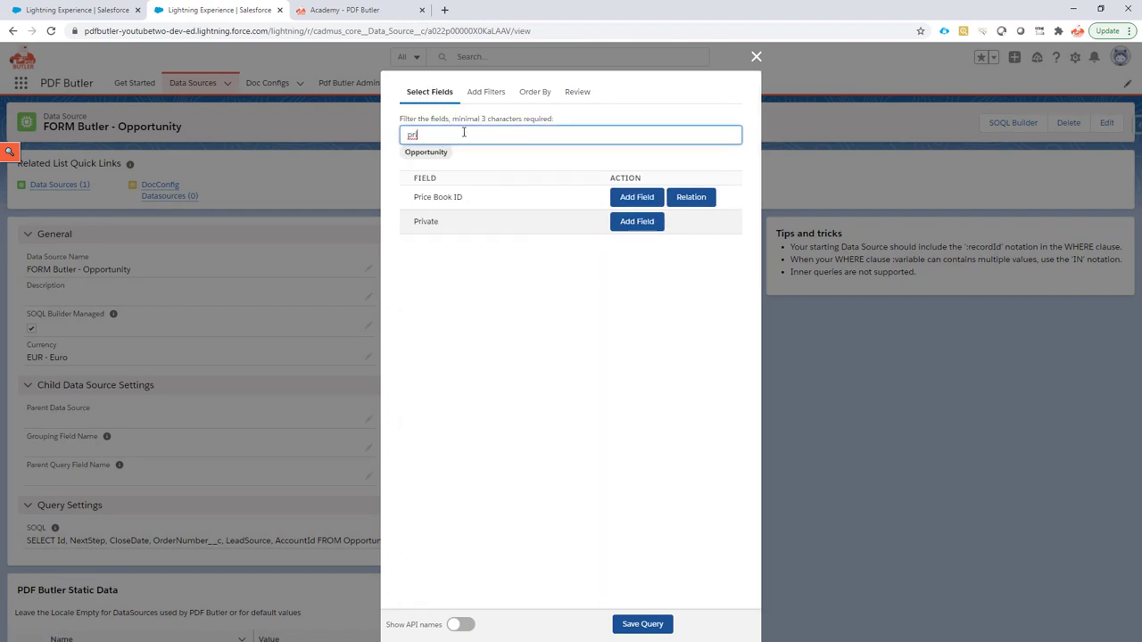
pyautogui.press('BackSpace')
pyautogui.press('BackSpace')
pyautogui.press('BackSpace')
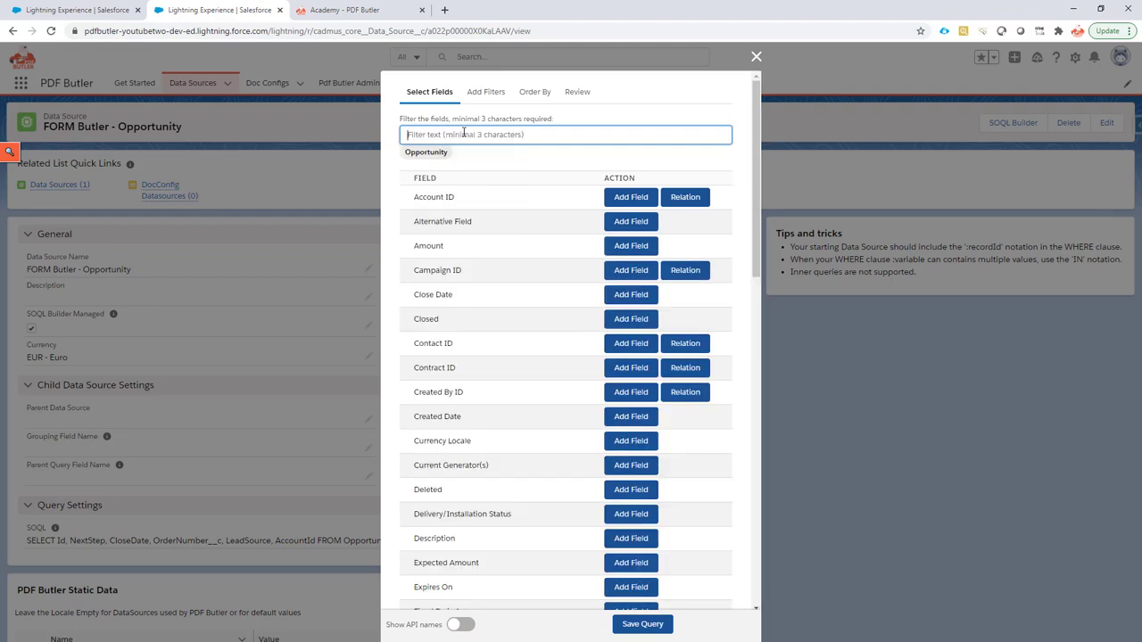
# Step: Add the First Name field from the Opportunity's Contact ID relation to the query
pyautogui.write('cont')
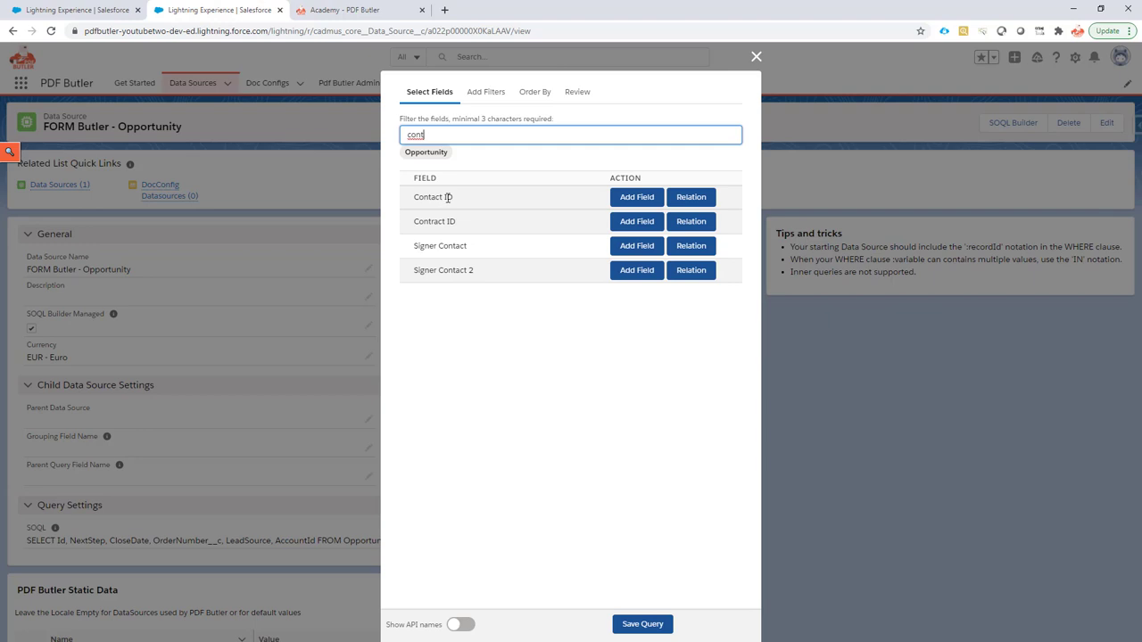
pyautogui.click(691, 198)
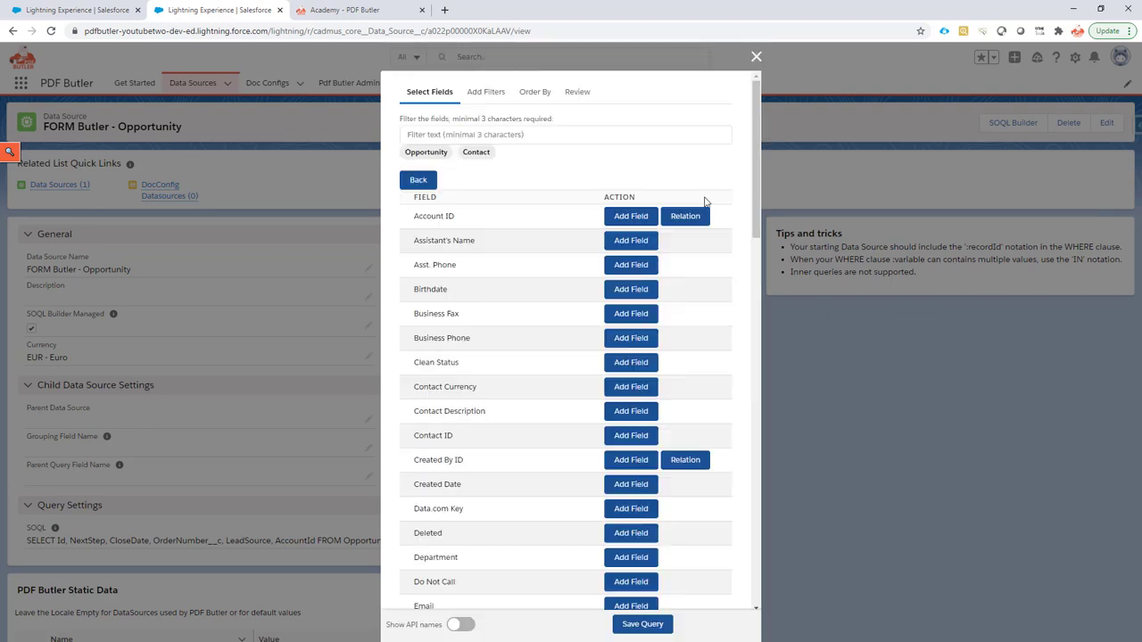
pyautogui.click(485, 134)
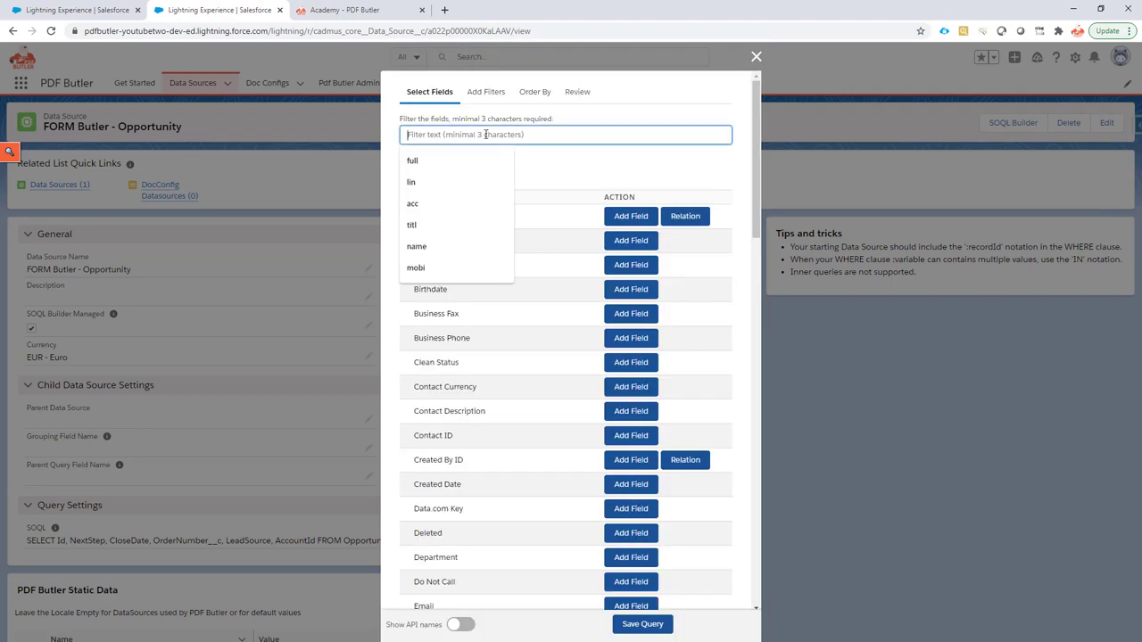
pyautogui.write('fir')
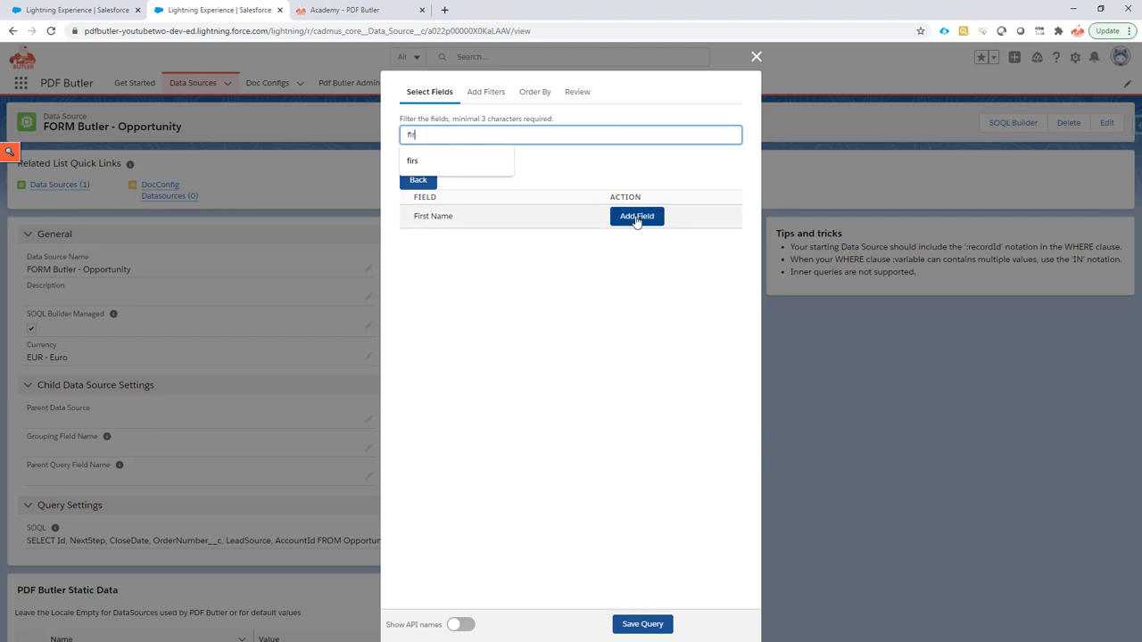
pyautogui.click(636, 218)
pyautogui.click(418, 180)
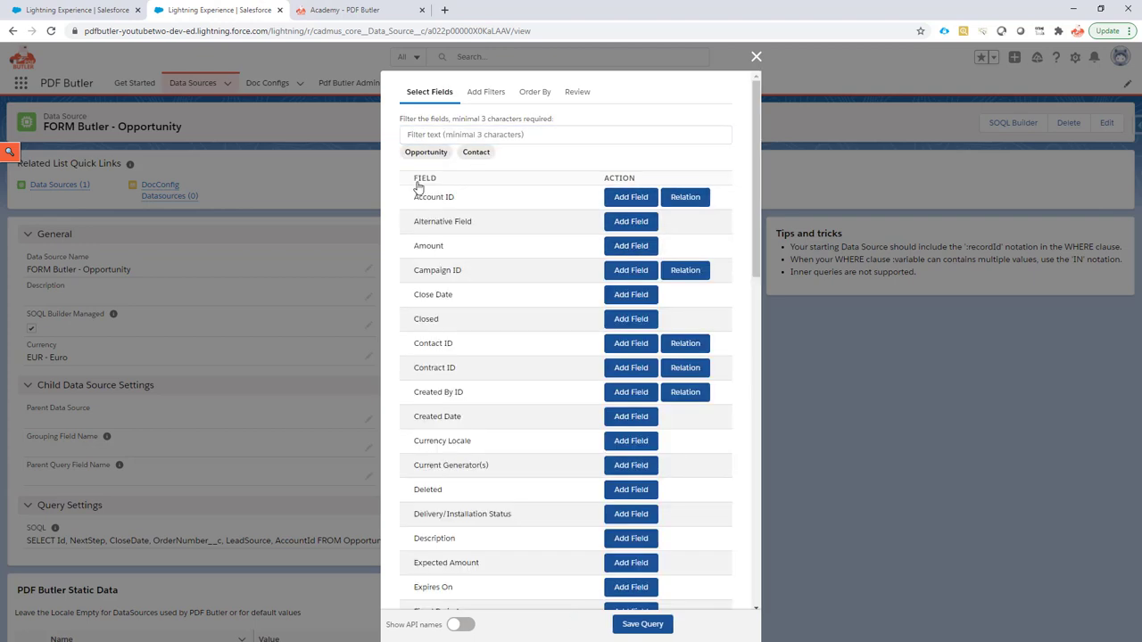
# Step: Add the Full Name field from the Opportunity's Owner ID relation, review the selected fields and save the query
pyautogui.click(438, 136)
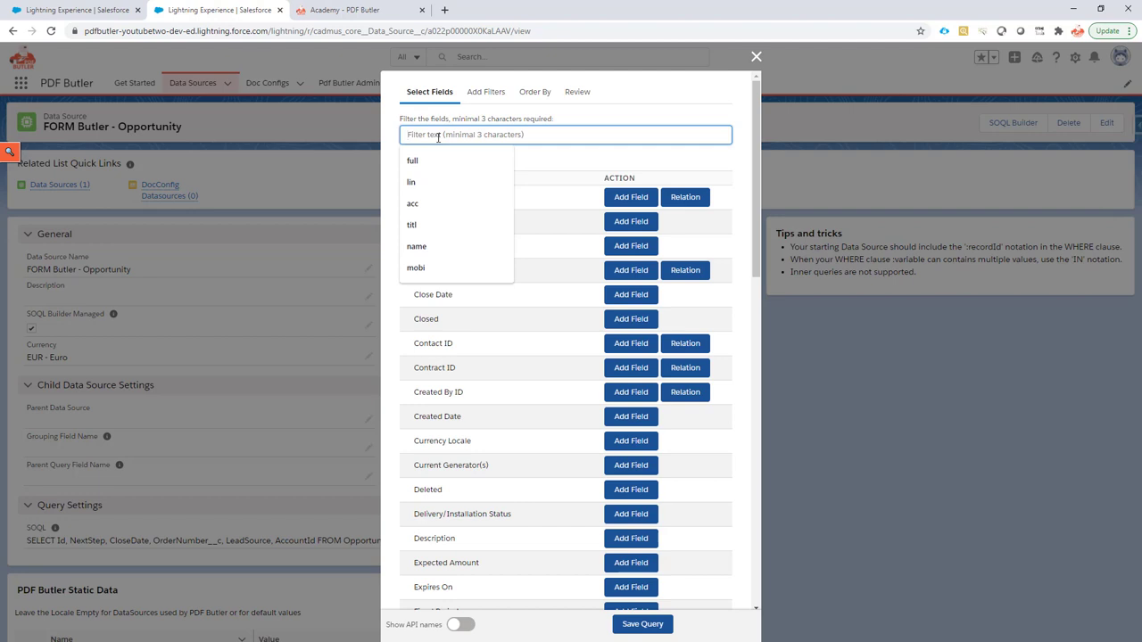
pyautogui.write('own')
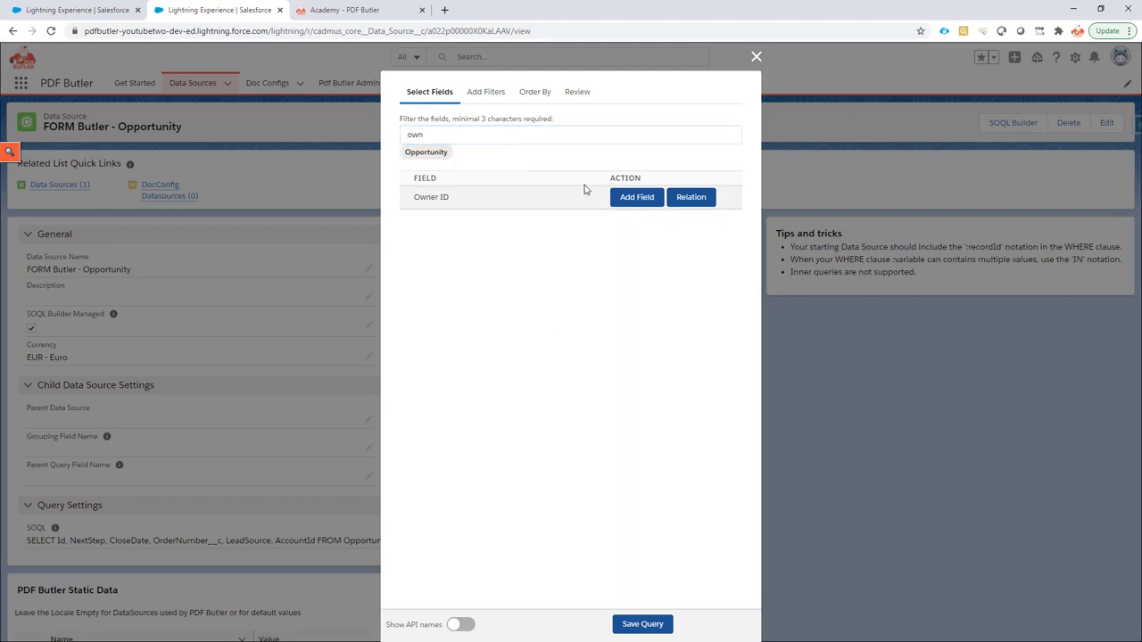
pyautogui.click(646, 198)
pyautogui.click(474, 134)
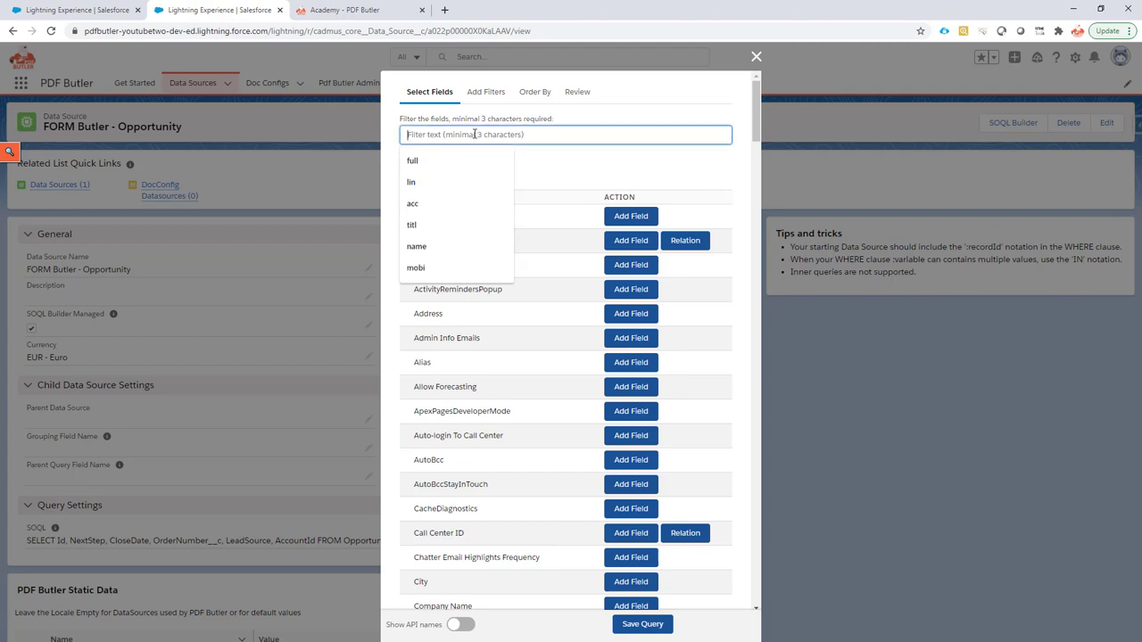
pyautogui.write('full')
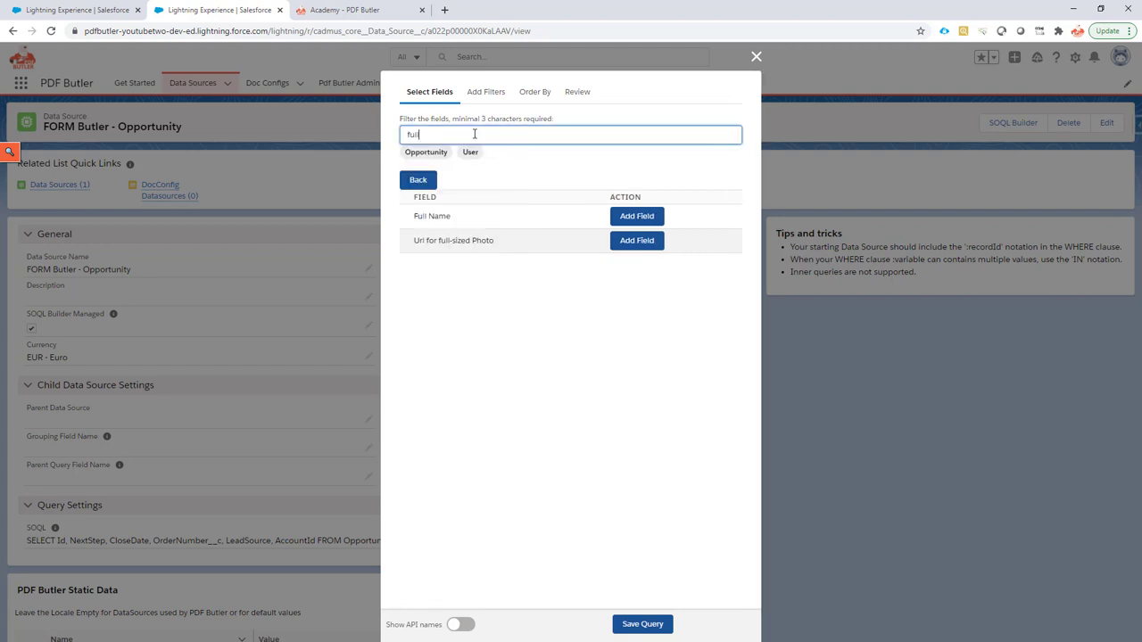
pyautogui.click(631, 218)
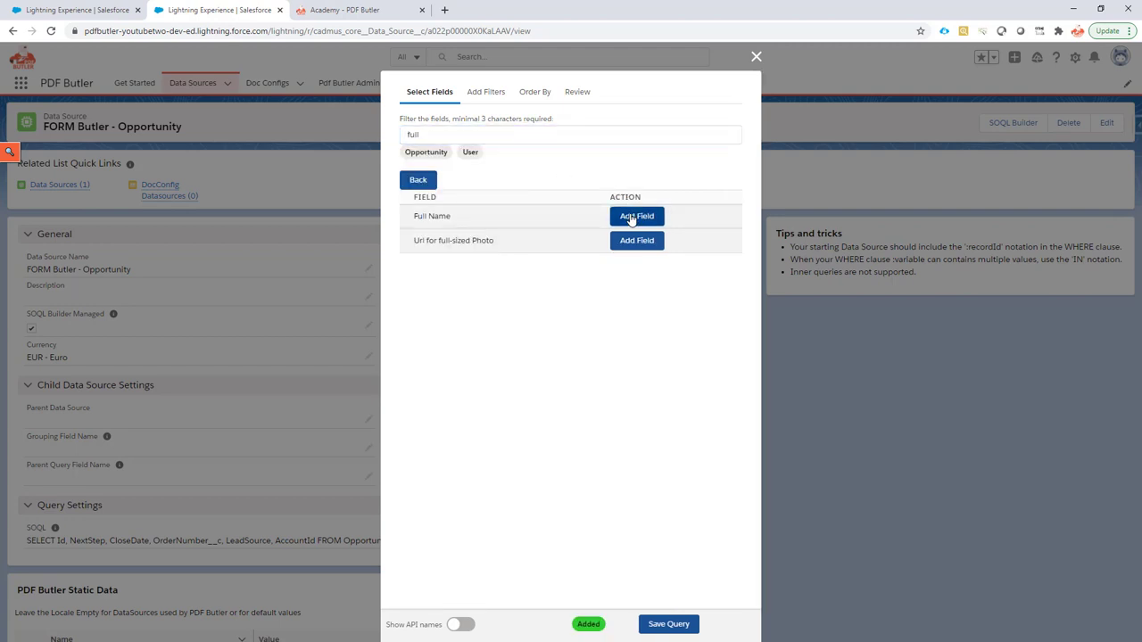
pyautogui.click(577, 92)
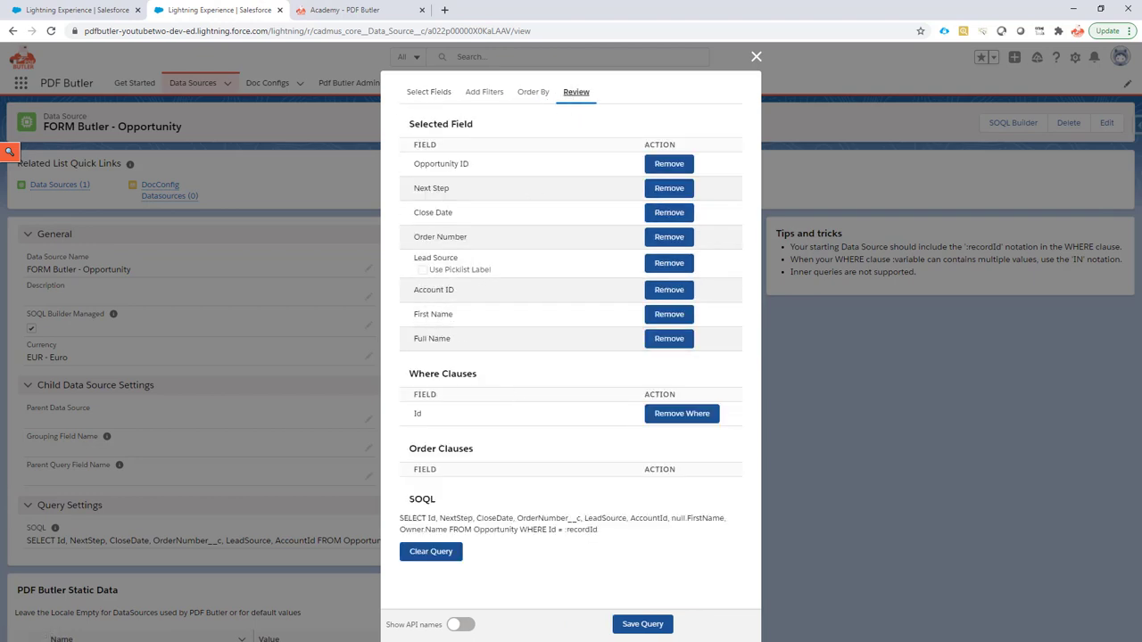
pyautogui.click(642, 624)
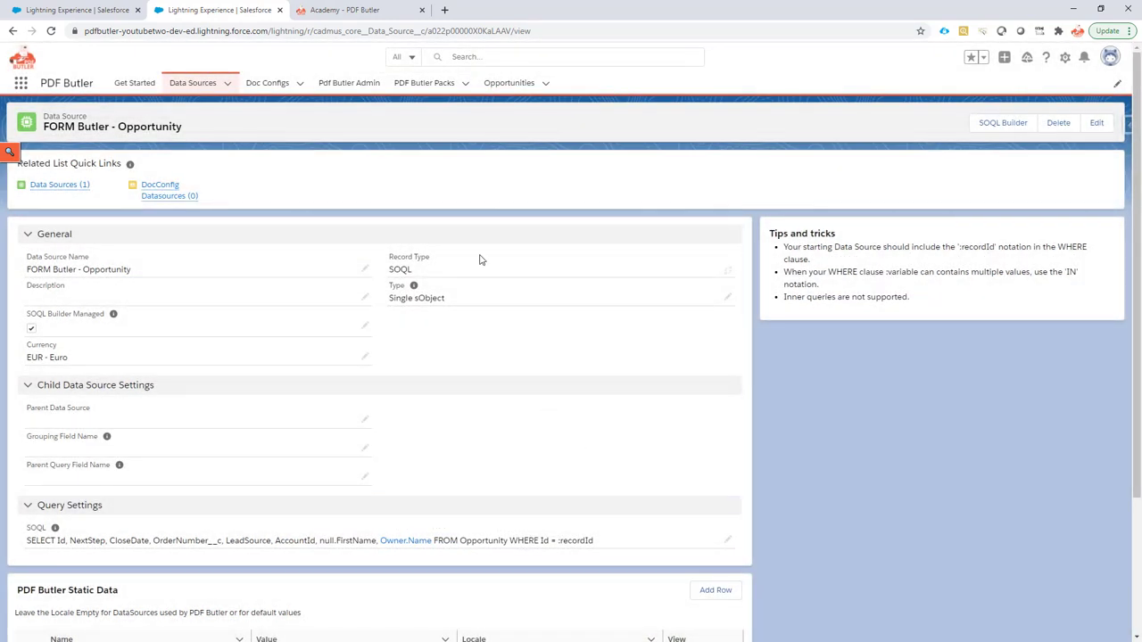
# Step: Start a new data source with the SOQL record type
pyautogui.click(227, 83)
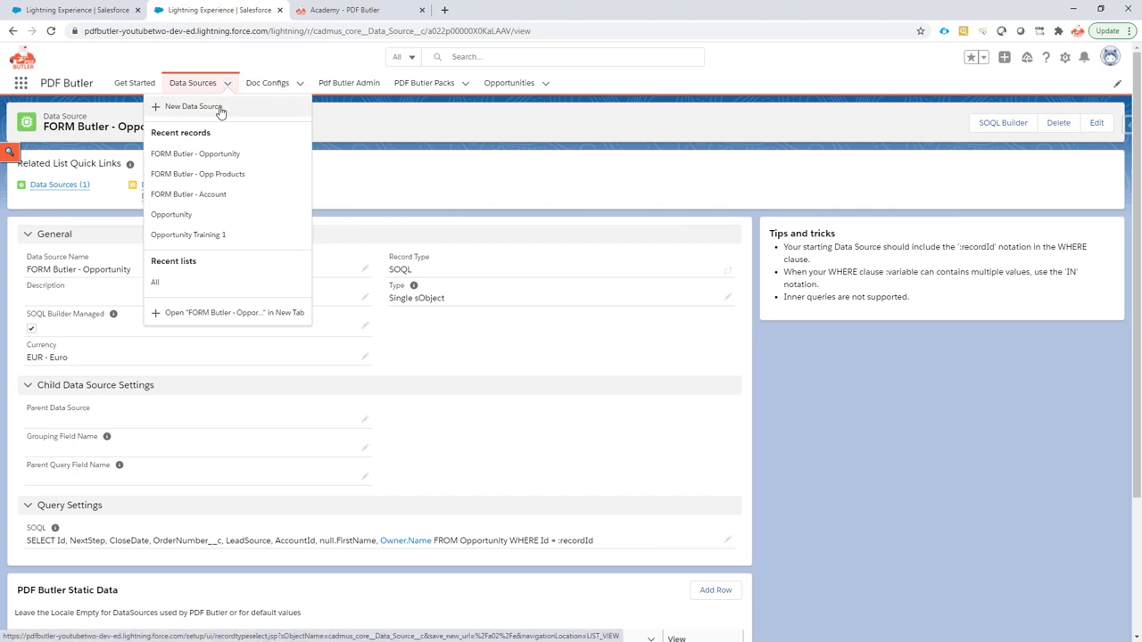
pyautogui.click(221, 108)
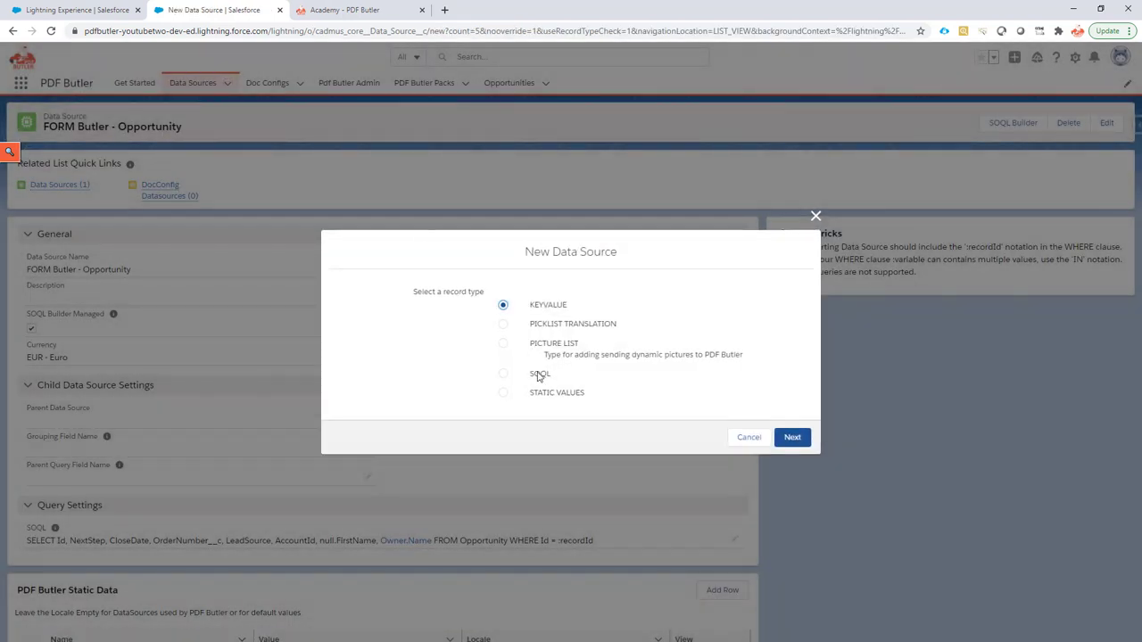
pyautogui.click(540, 373)
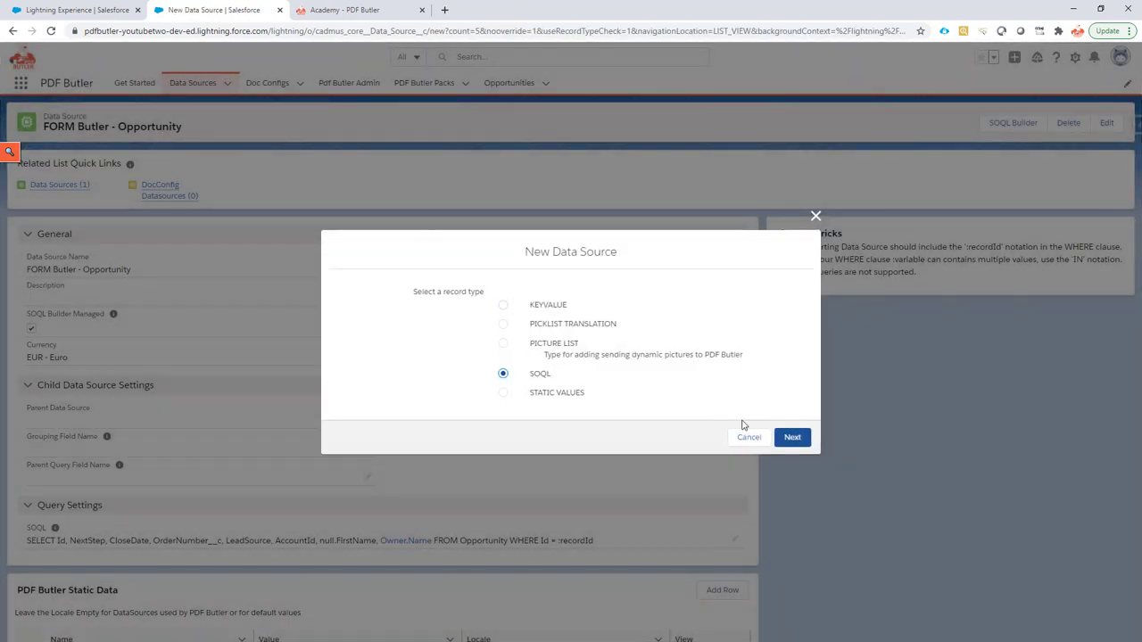
pyautogui.click(792, 438)
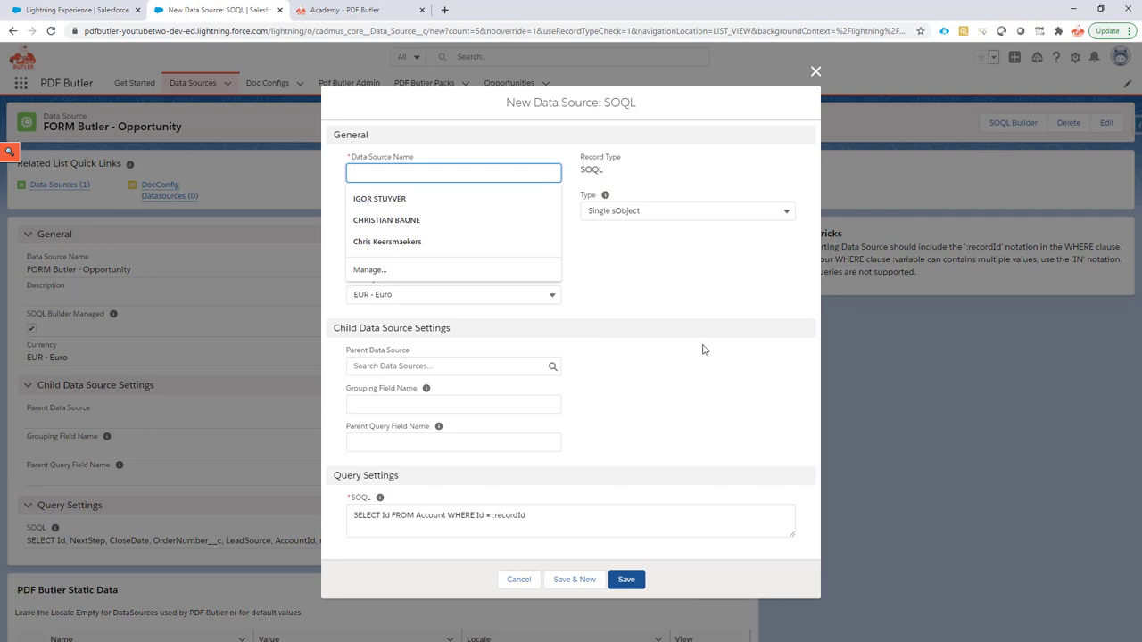
# Step: Switch to the FORM Butler app and open the Form Butler Requests
pyautogui.click(79, 10)
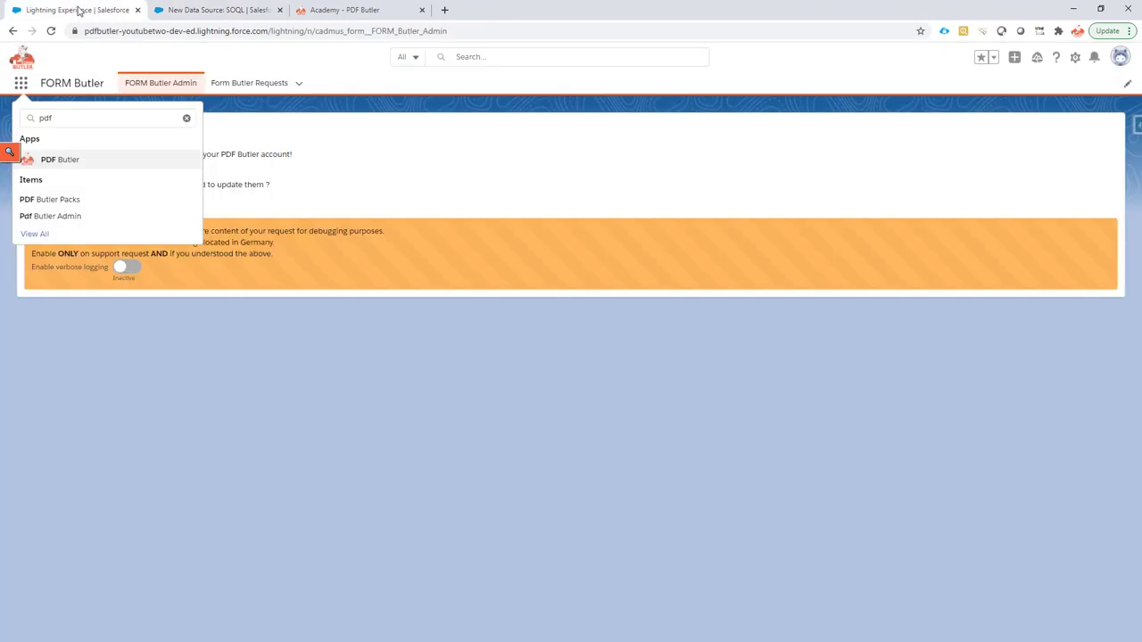
pyautogui.click(241, 83)
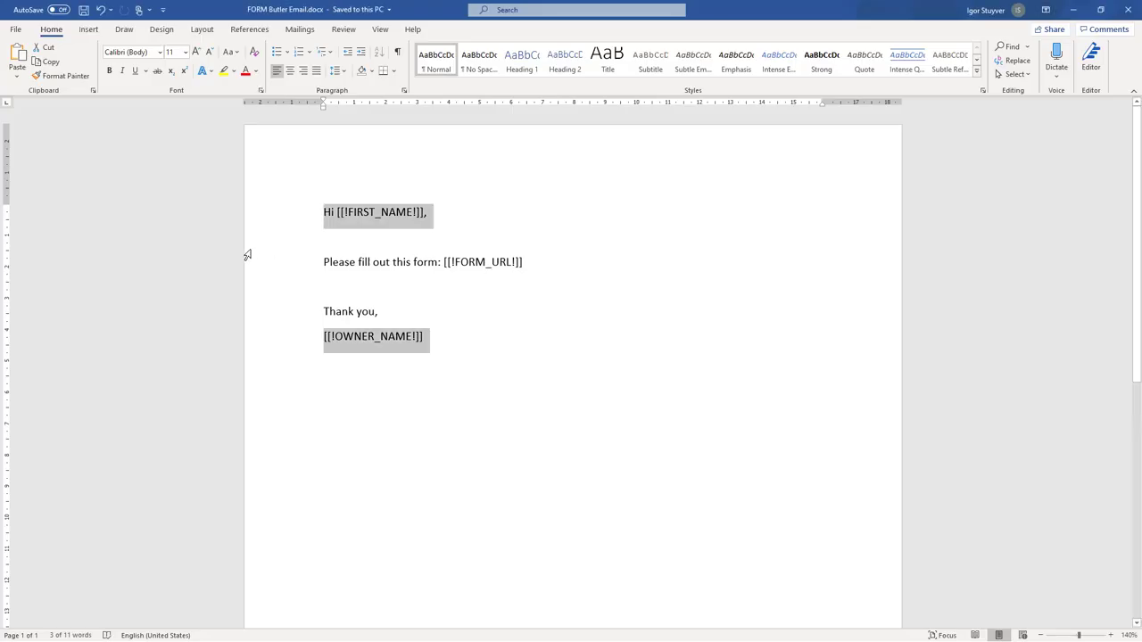
# Step: Highlight the form URL line in the Word email template, then switch back to the new SOQL data source in the browser
pyautogui.click(268, 262)
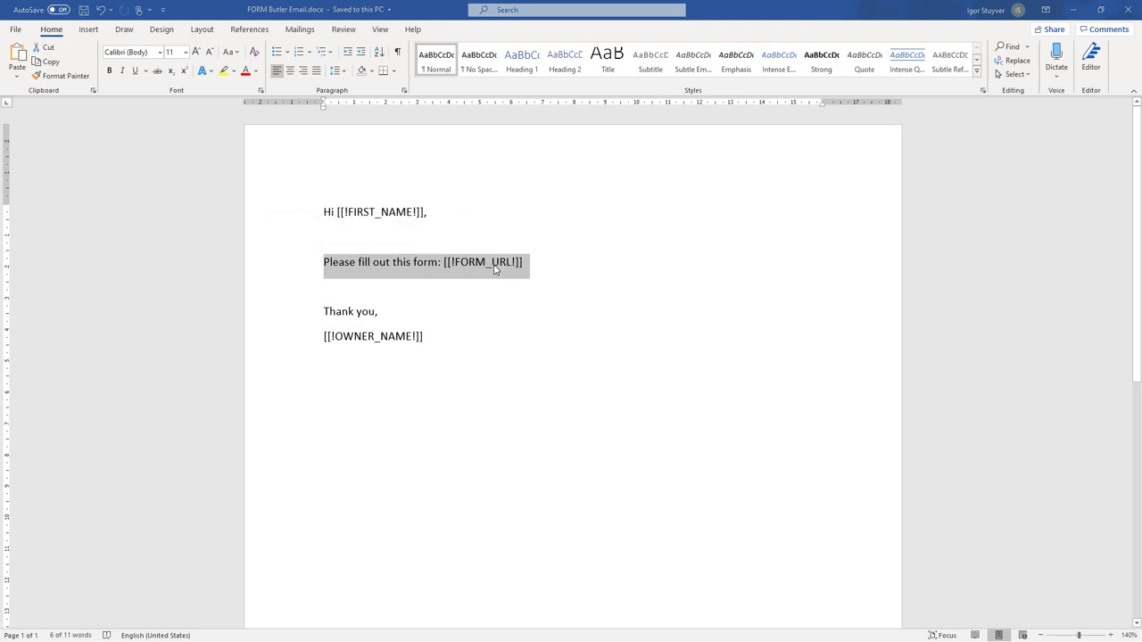
pyautogui.hotkey('alt', 'Tab')
pyautogui.click(197, 10)
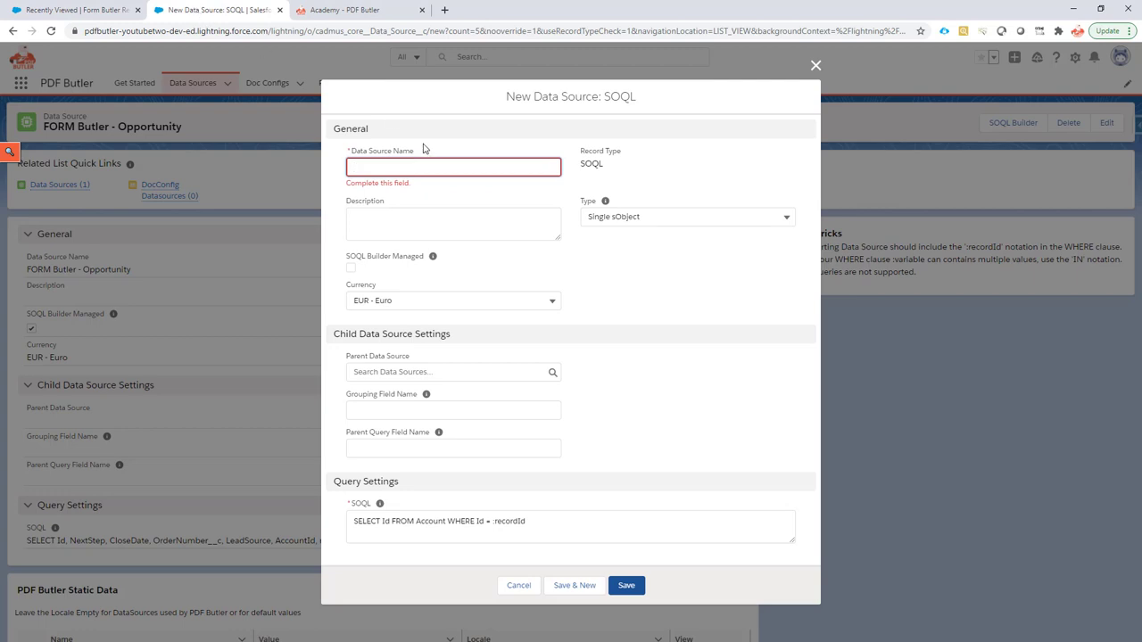
# Step: Name the new data source "FORM Butler - Request" and save it
pyautogui.write('FORM')
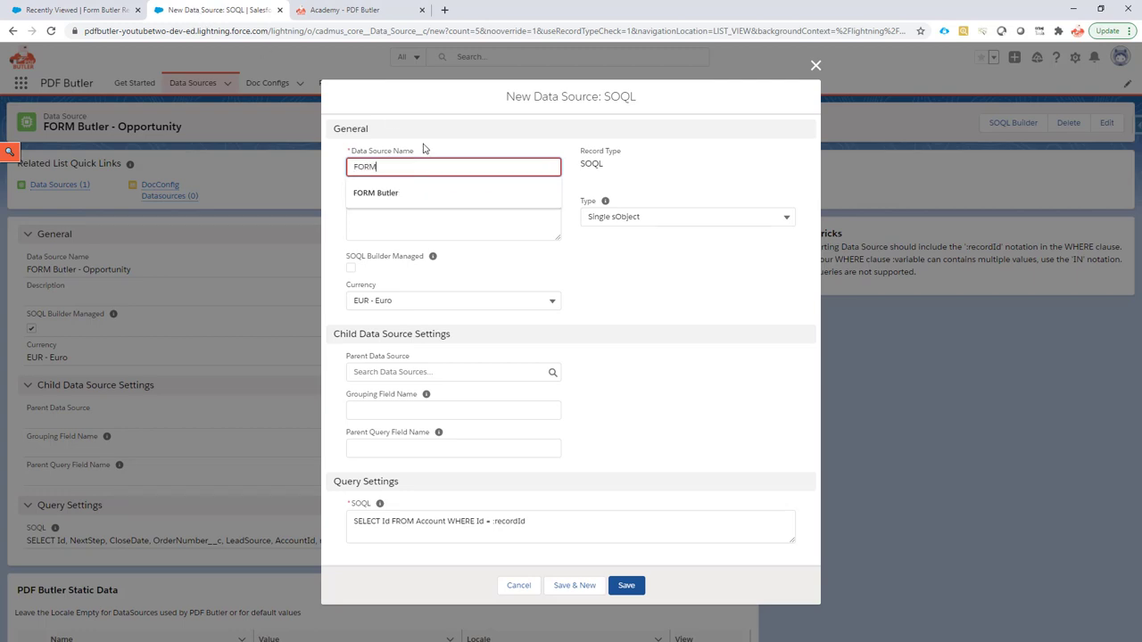
pyautogui.click(409, 198)
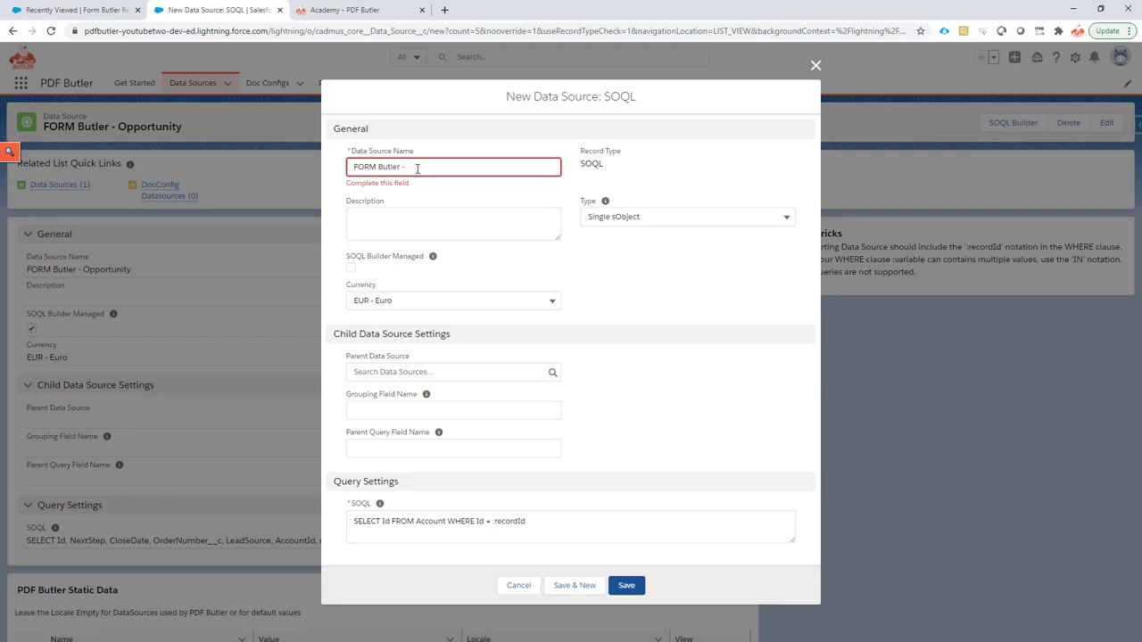
pyautogui.write('- Request')
pyautogui.click(627, 587)
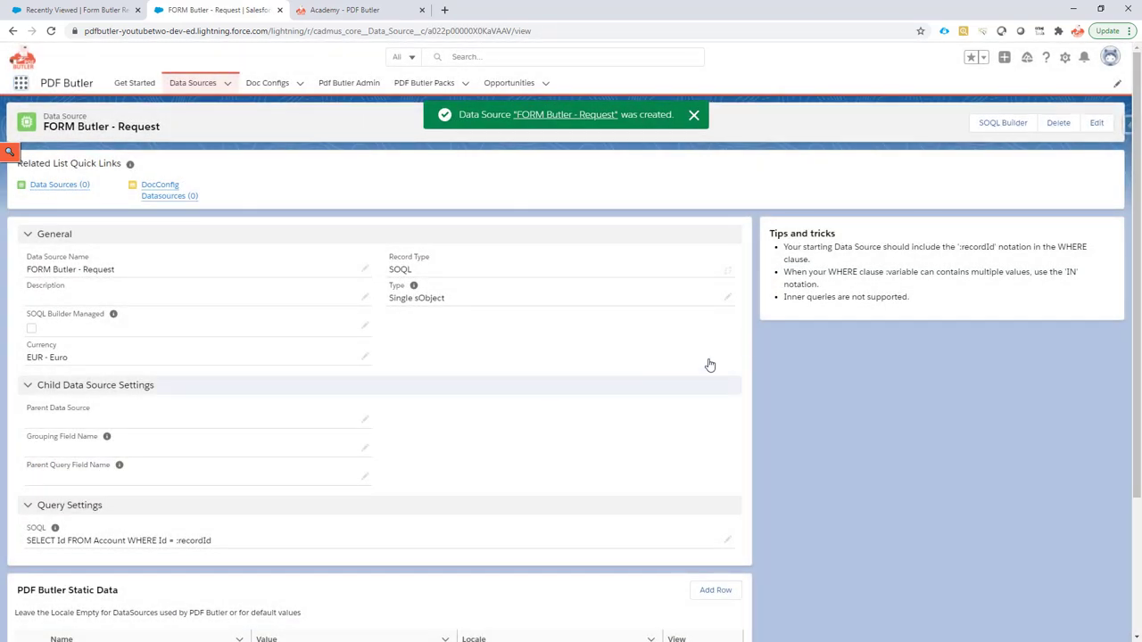
# Step: Open the SOQL Builder for the data source and select Form Butler Request as the query's object
pyautogui.click(1003, 122)
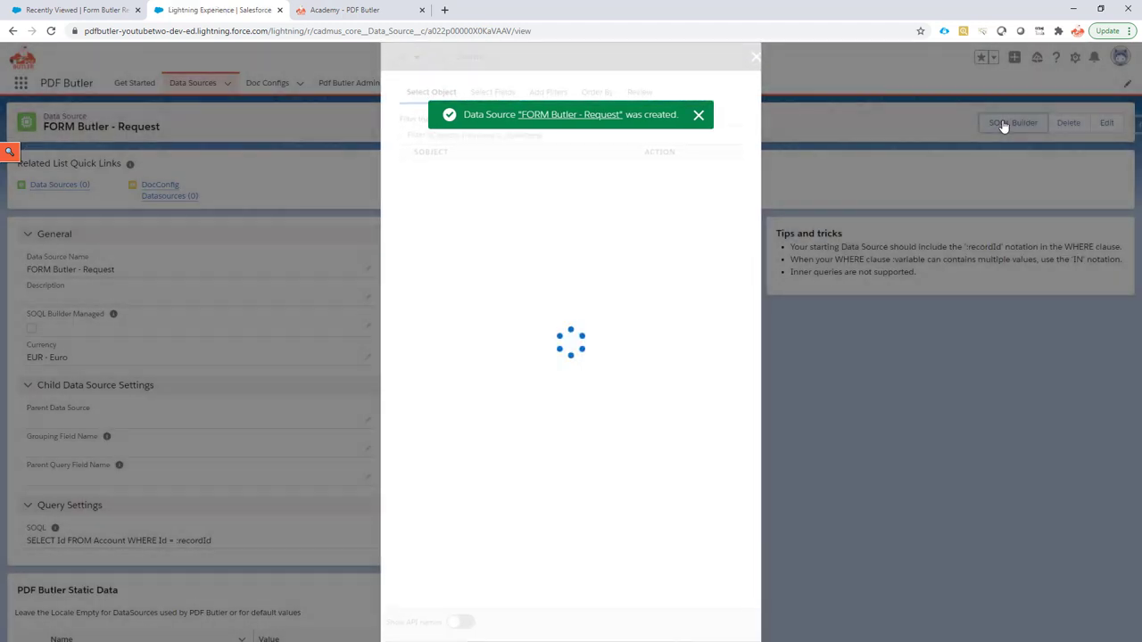
pyautogui.click(424, 133)
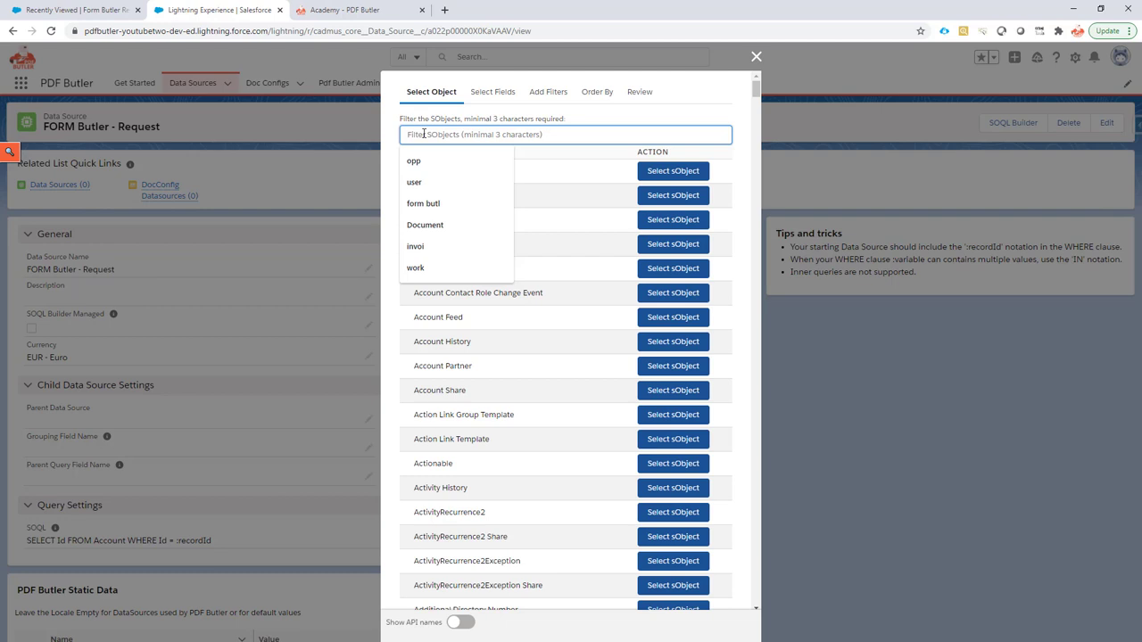
pyautogui.write('fo')
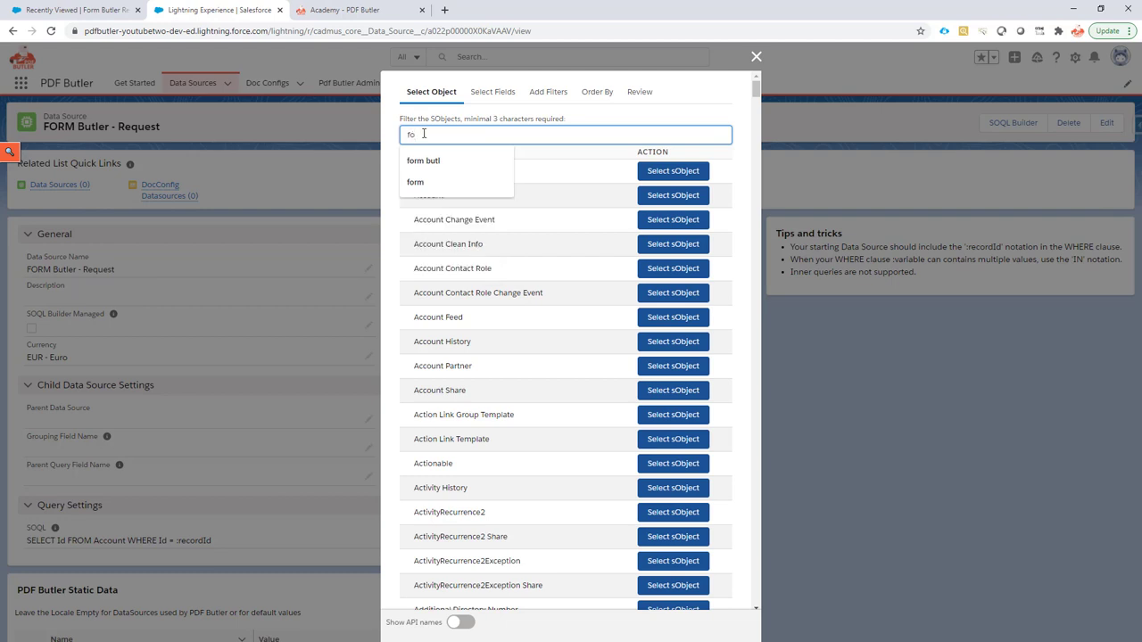
pyautogui.write('rm')
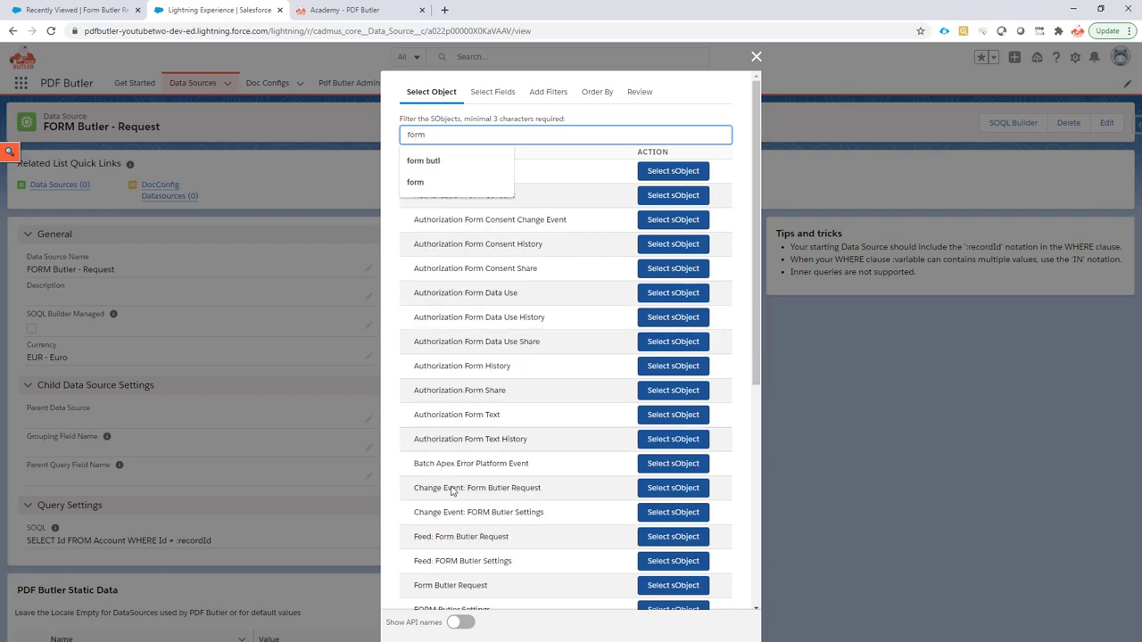
pyautogui.click(658, 590)
pyautogui.click(445, 134)
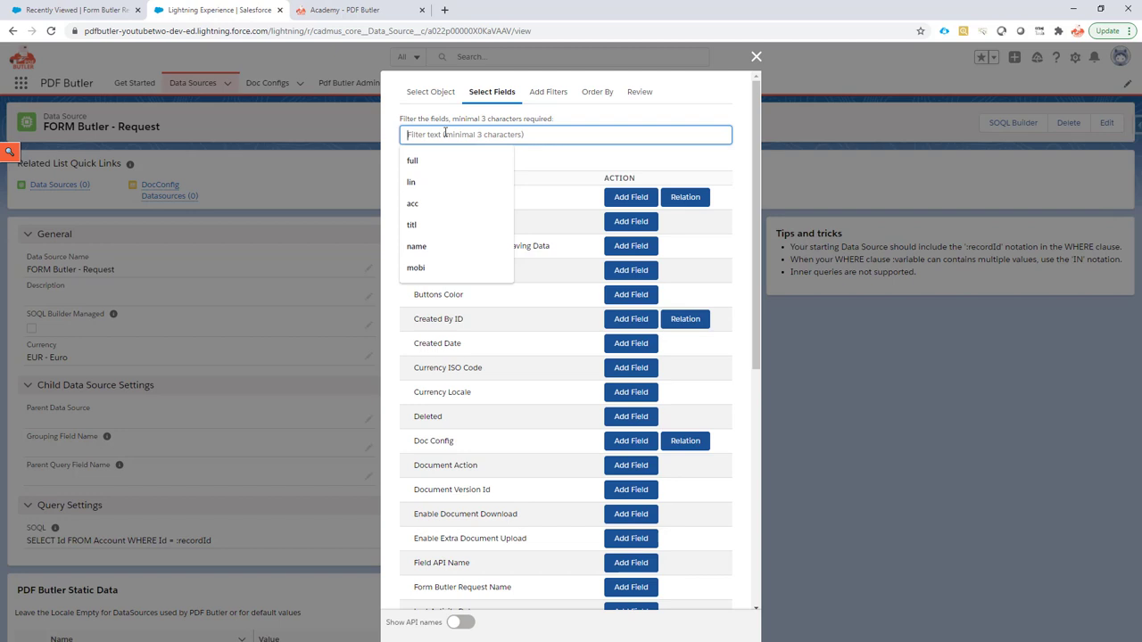
pyautogui.write('opp')
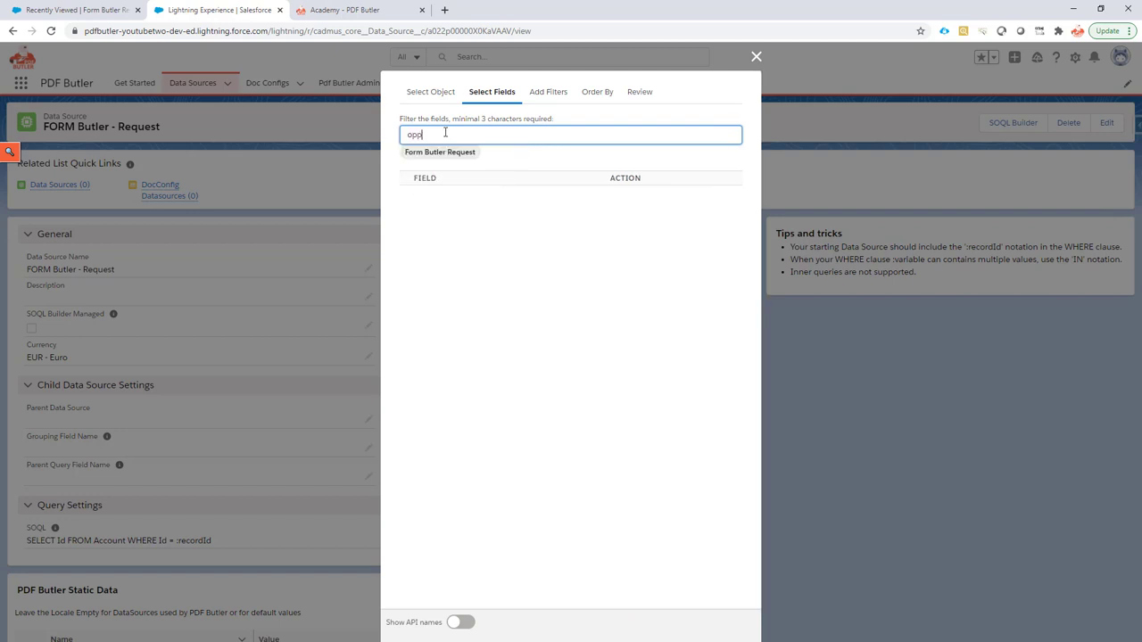
pyautogui.press('BackSpace')
pyautogui.press('BackSpace')
pyautogui.press('BackSpace')
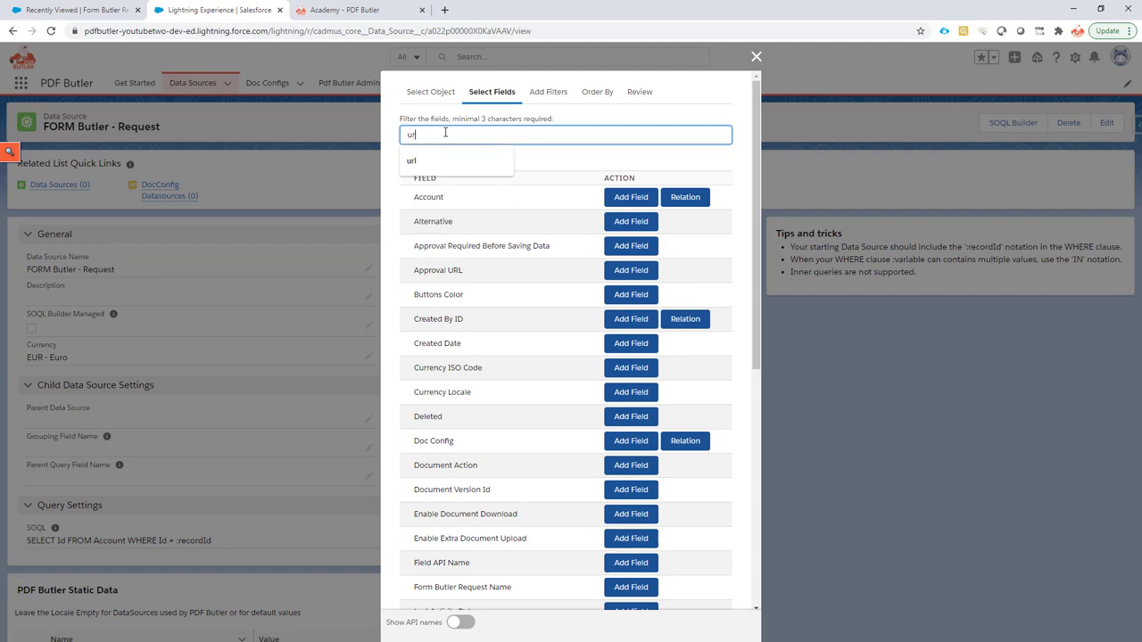
# Step: Add the URL and Record ID fields of the Form Butler Request to the query
pyautogui.write('url')
pyautogui.click(630, 229)
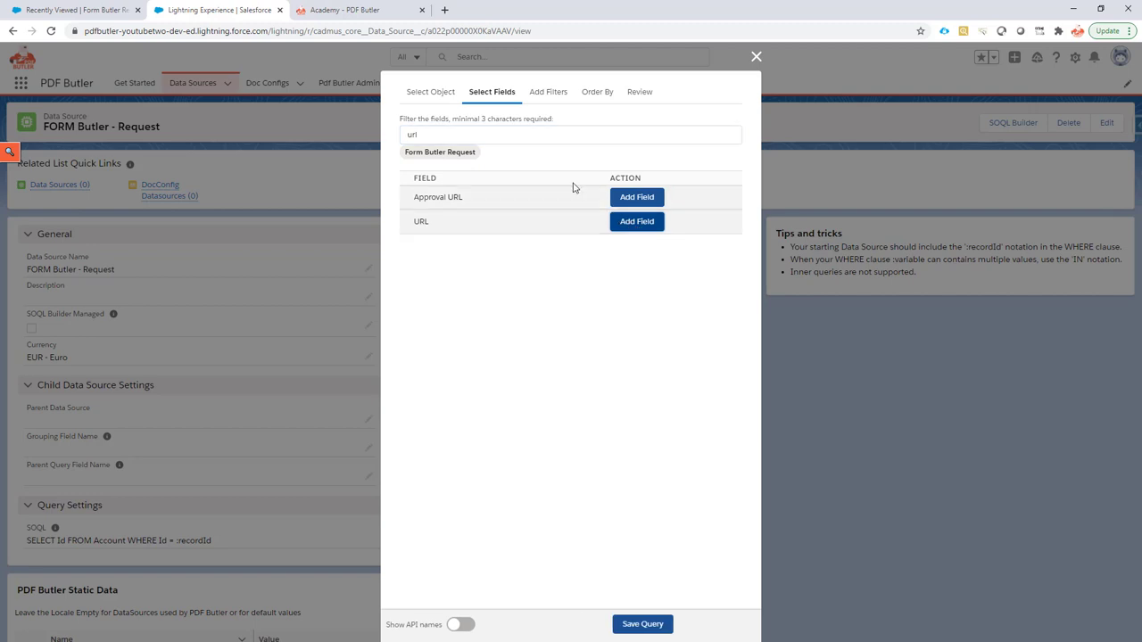
pyautogui.doubleClick(501, 132)
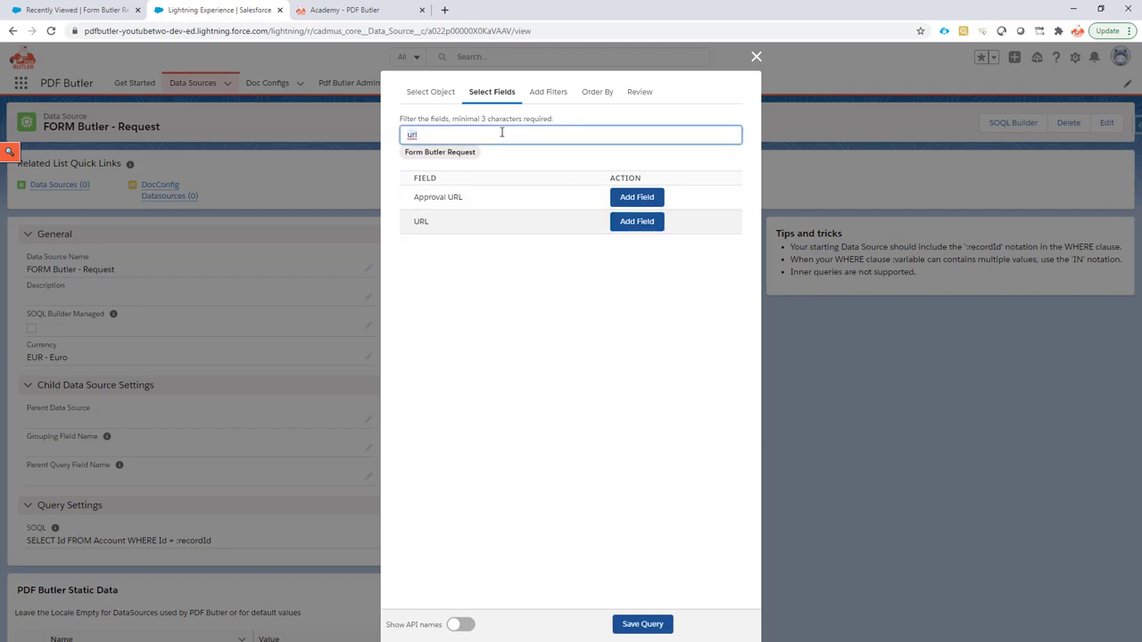
pyautogui.write('rec')
pyautogui.click(548, 210)
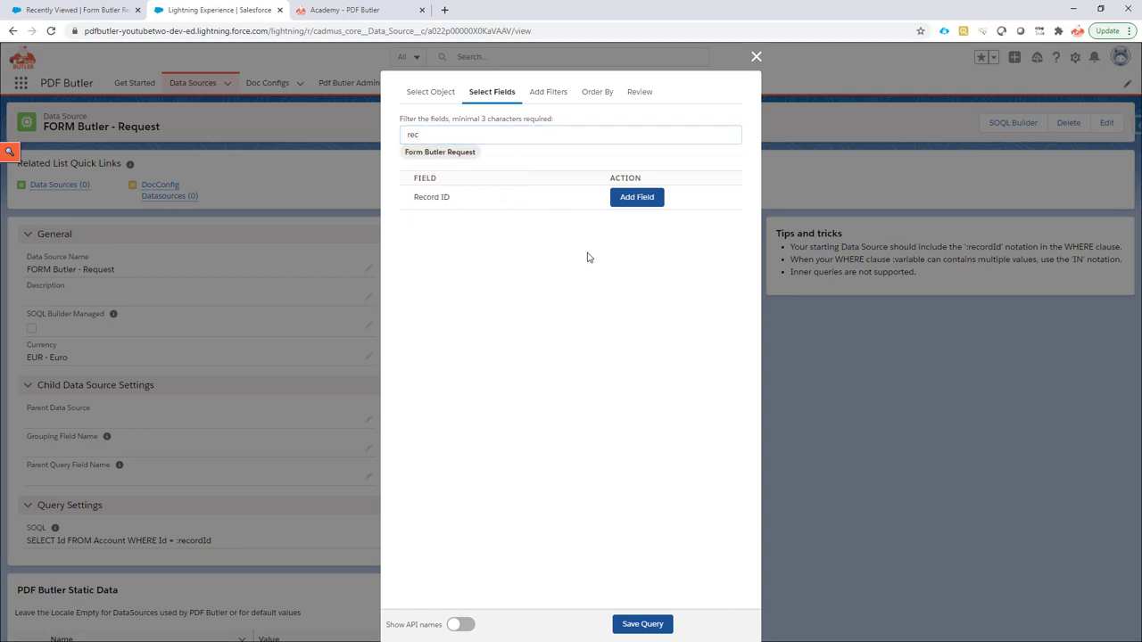
pyautogui.click(630, 204)
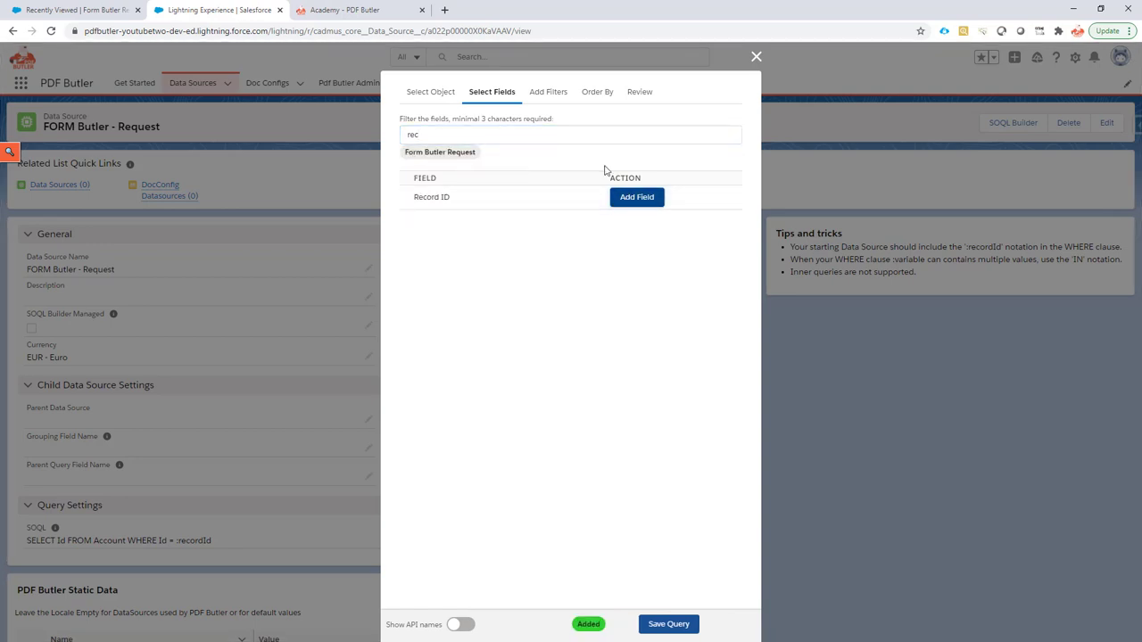
# Step: Add a filter where Record ID = recordId and save the query
pyautogui.click(544, 92)
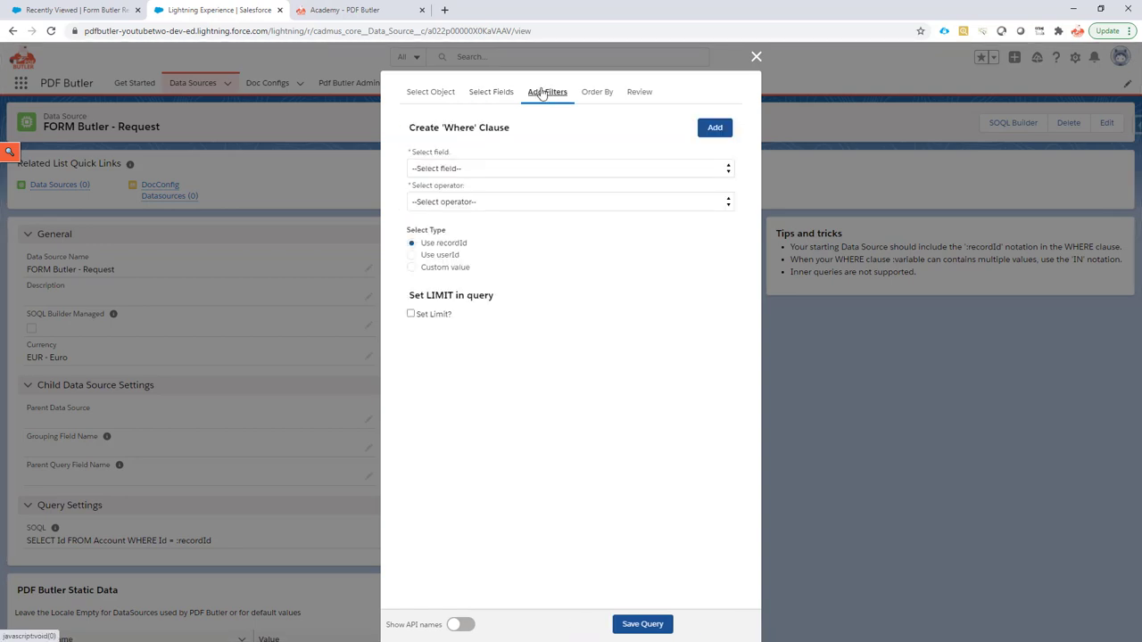
pyautogui.click(461, 167)
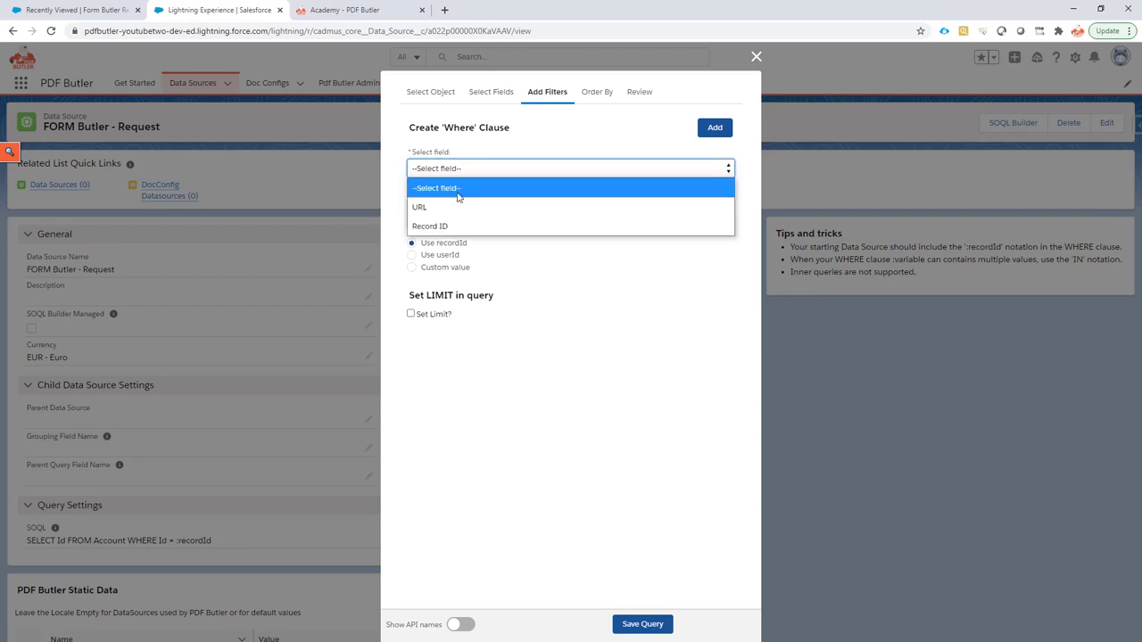
pyautogui.click(454, 227)
pyautogui.click(455, 202)
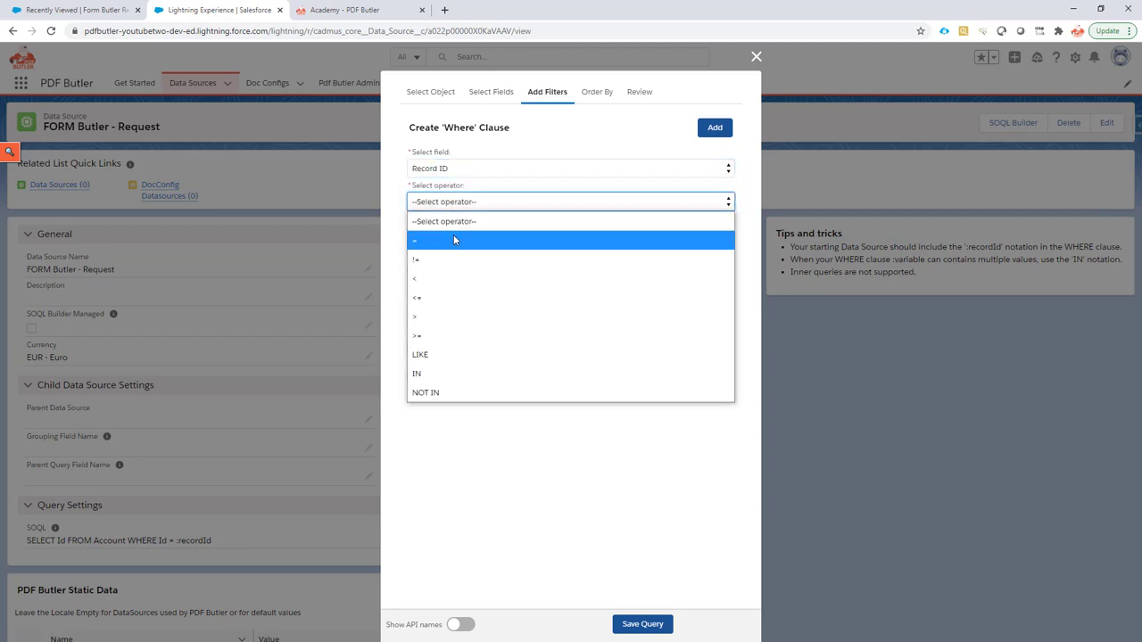
pyautogui.click(453, 238)
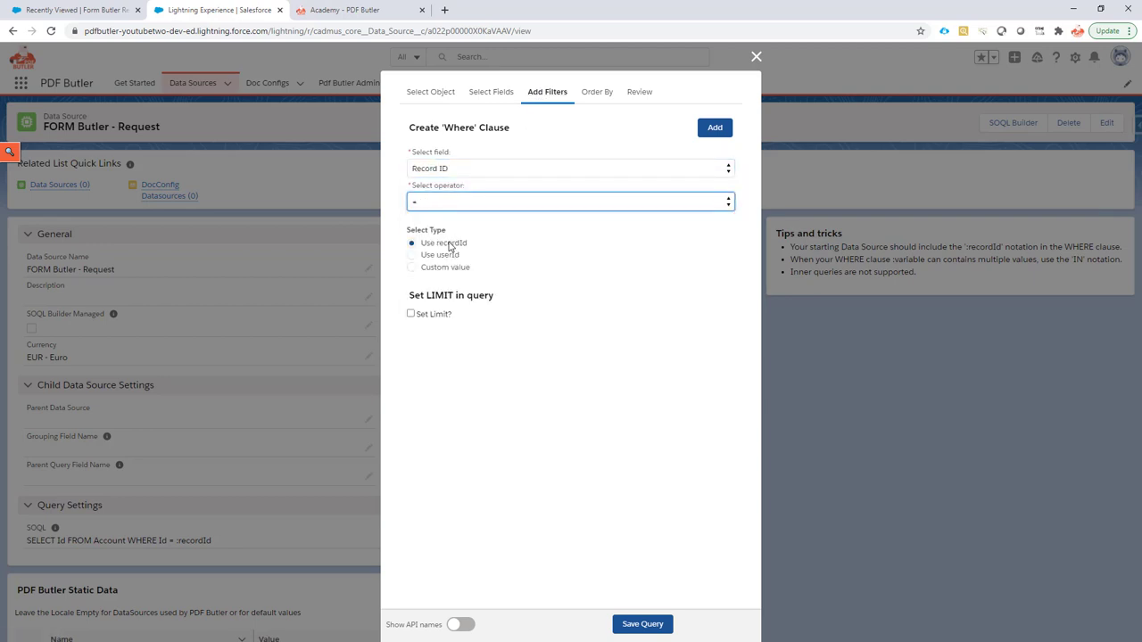
pyautogui.click(715, 129)
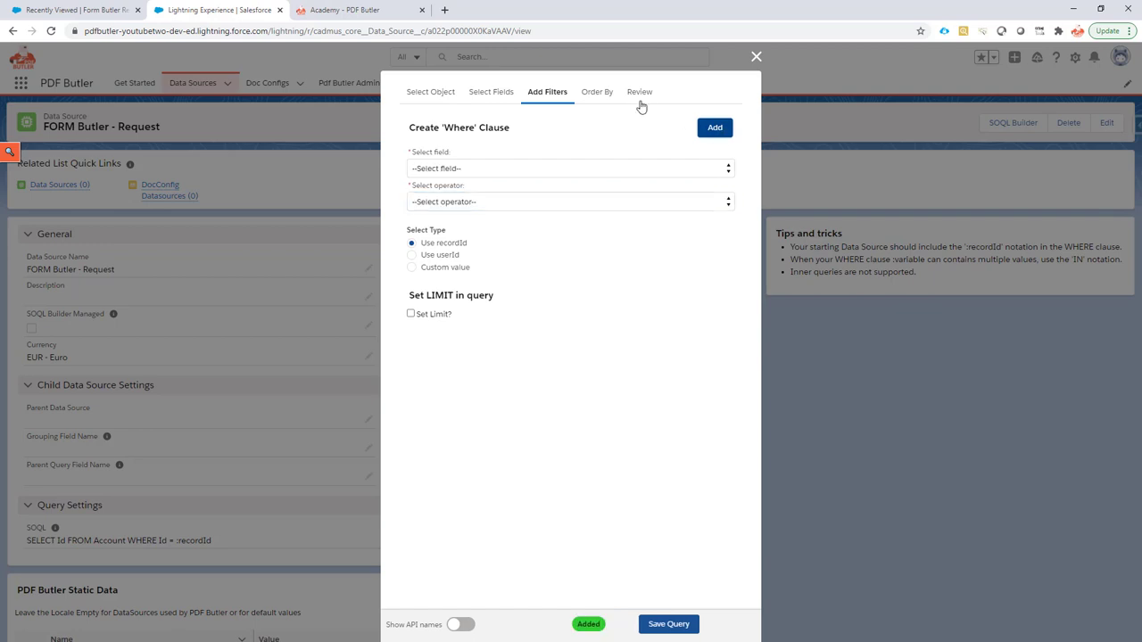
pyautogui.click(642, 624)
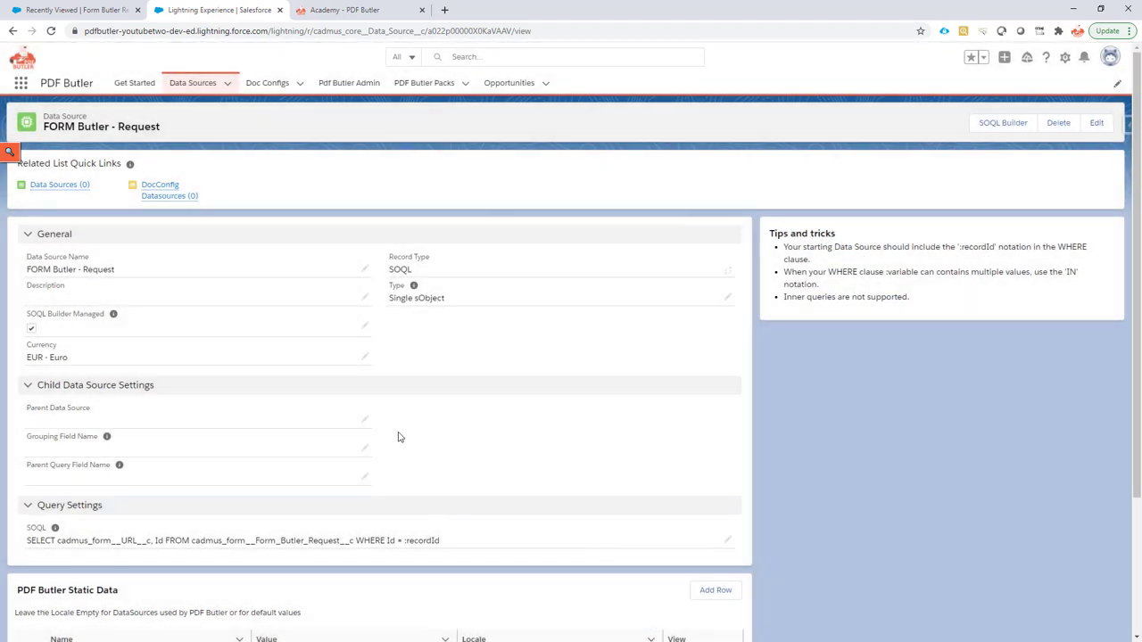
# Step: Edit the SOQL so its WHERE clause compares Id with :formId, and save the data source
pyautogui.click(728, 543)
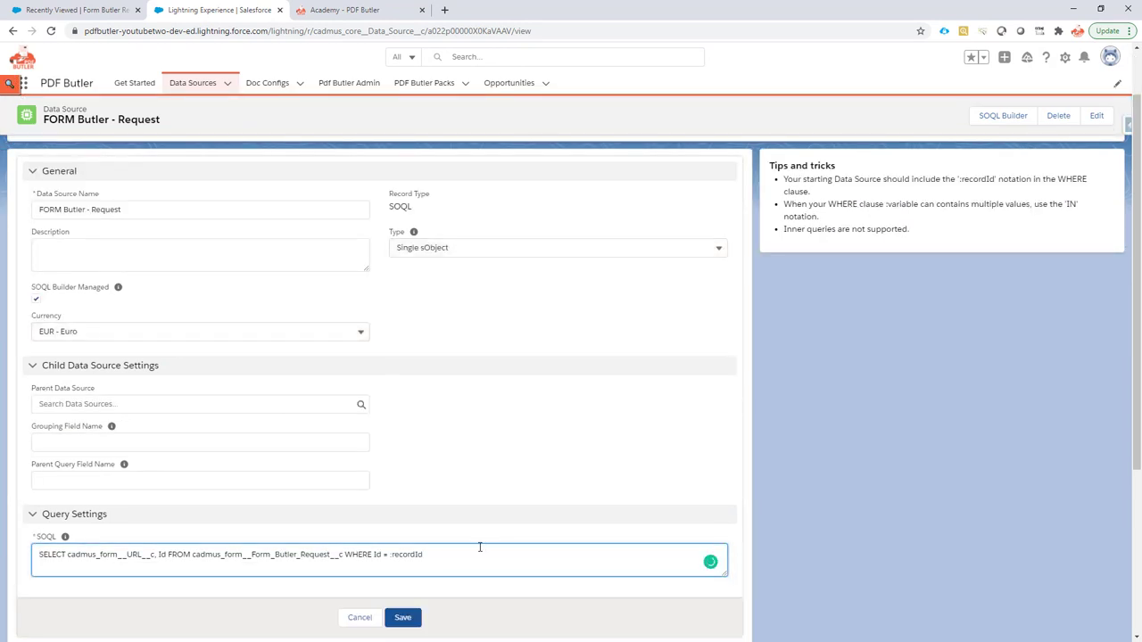
pyautogui.doubleClick(412, 555)
pyautogui.write('form')
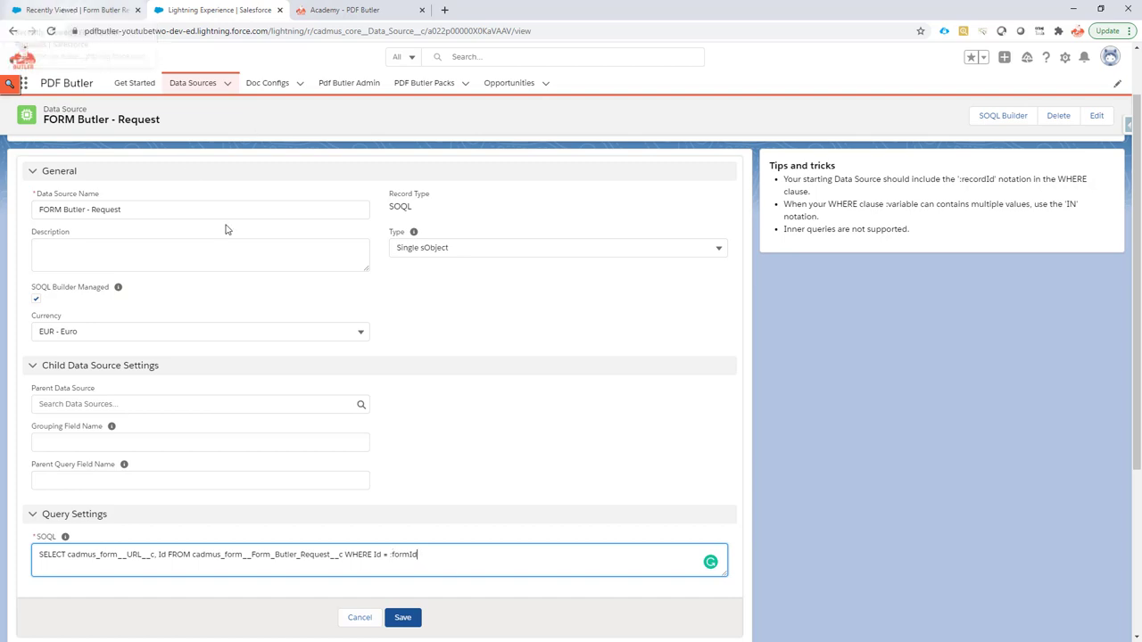
pyautogui.click(403, 618)
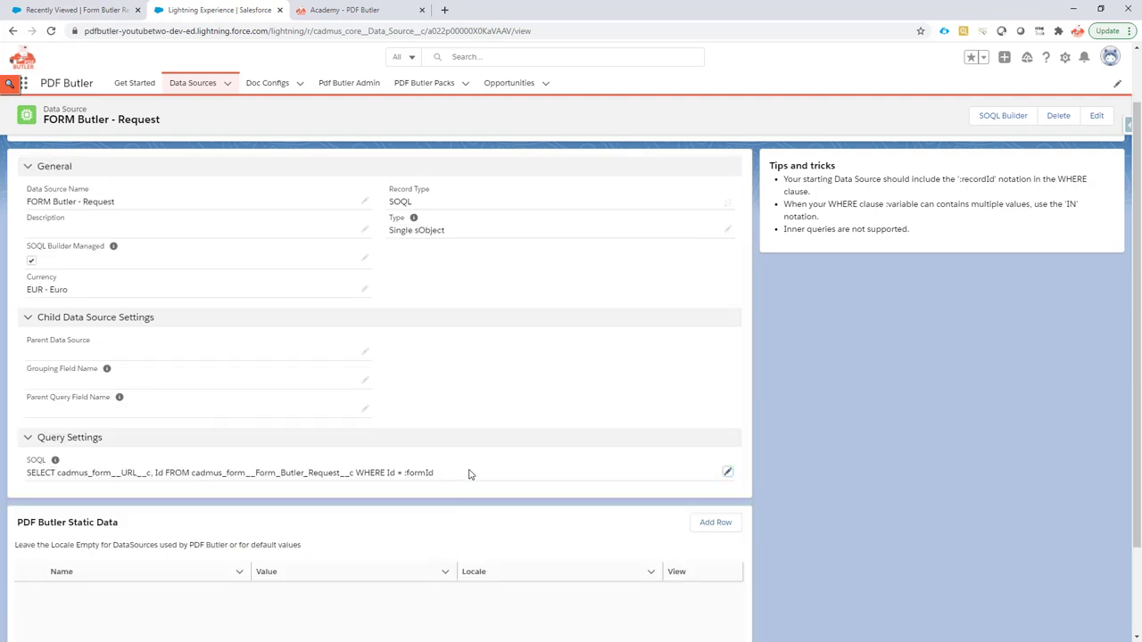